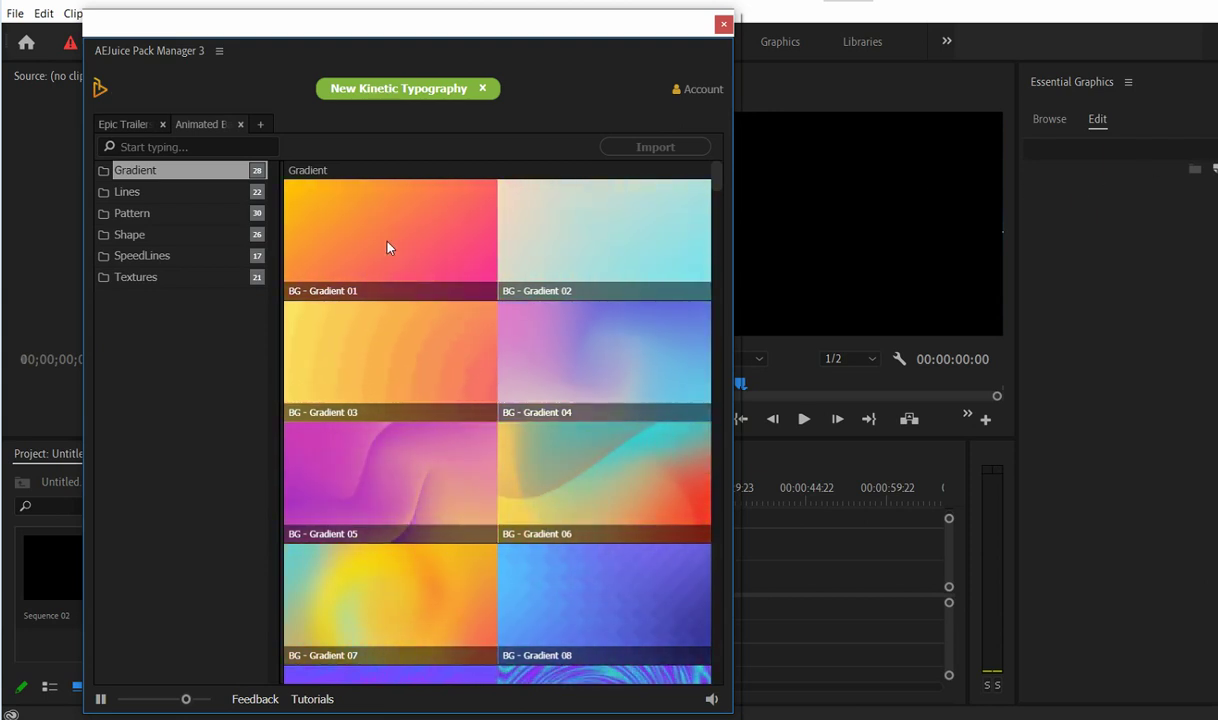
Select BG - Gradient 03 and scroll through the Lines, Pattern, Shape, SpeedLines and Textures backgrounds
{"action": "left_click", "coordinate": [402, 321]}
{"action": "scroll", "coordinate": [408, 321], "scroll_direction": "down", "scroll_amount": 6}
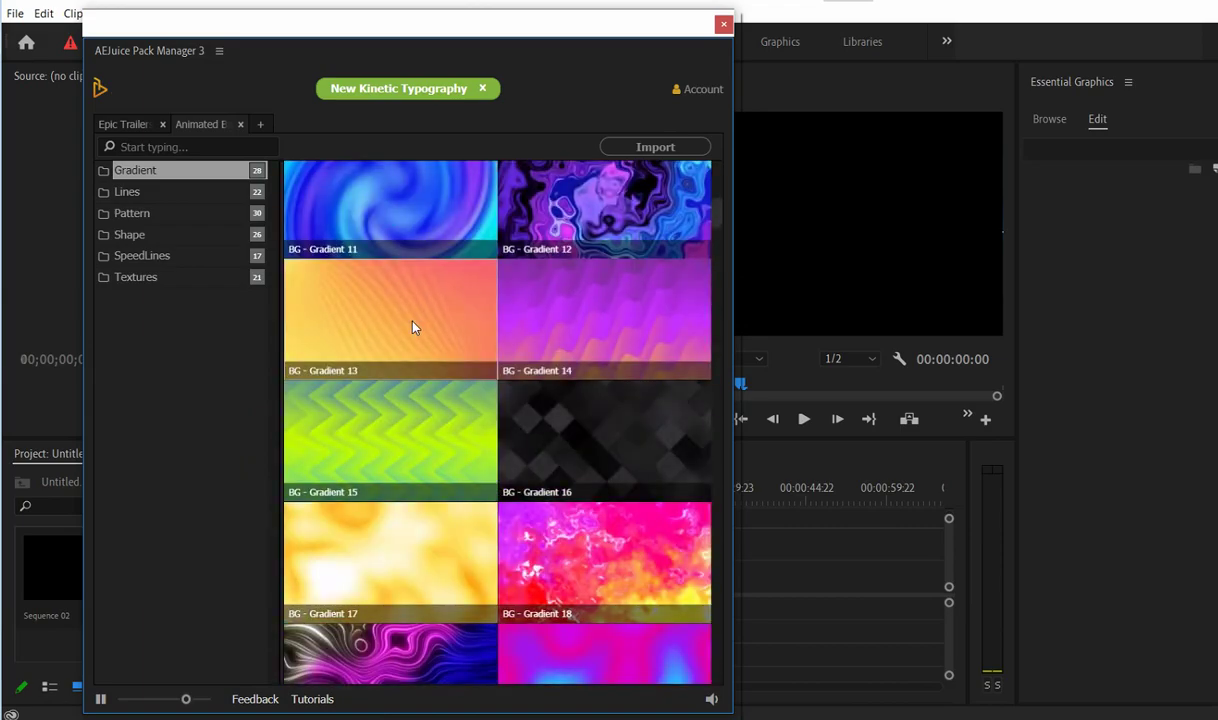
{"action": "scroll", "coordinate": [415, 330], "scroll_direction": "down", "scroll_amount": 15}
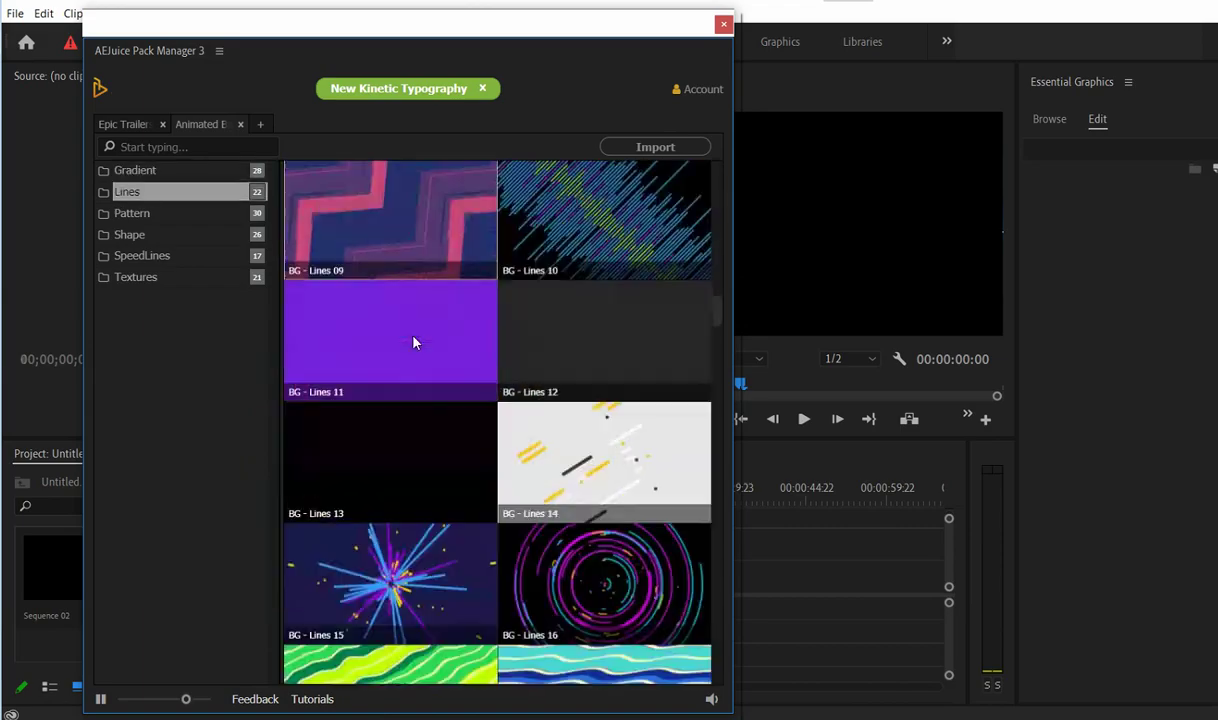
{"action": "scroll", "coordinate": [400, 343], "scroll_direction": "down", "scroll_amount": 18}
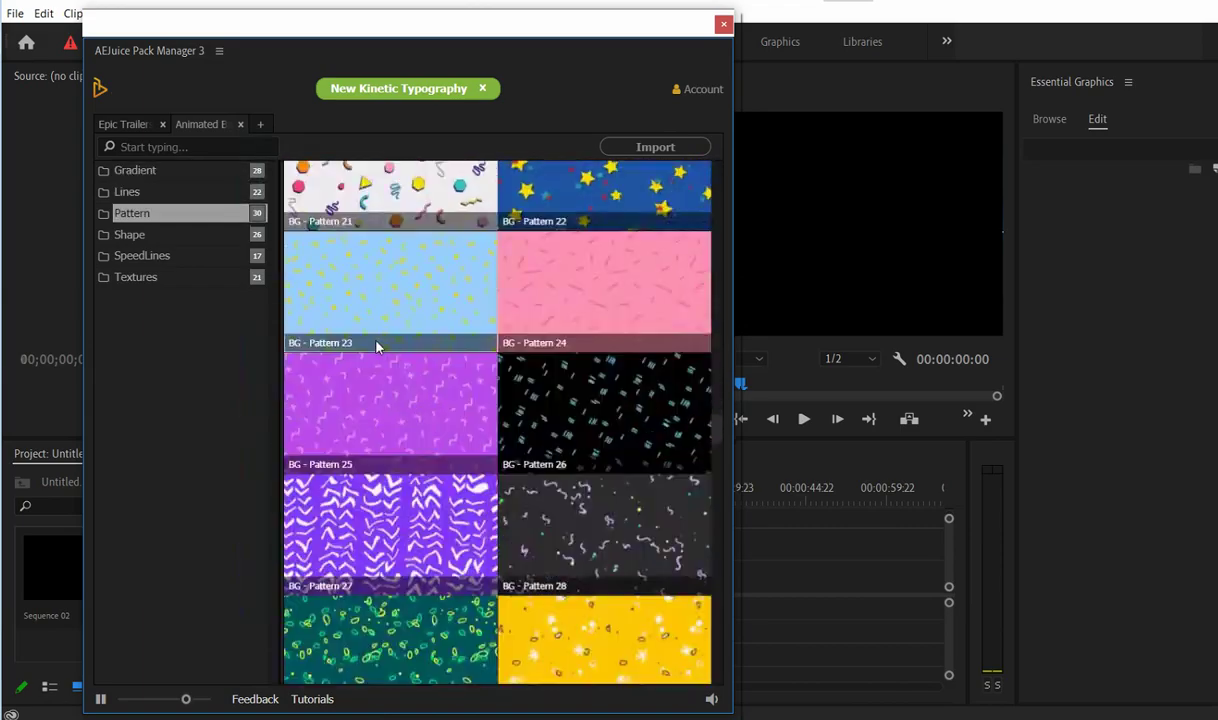
{"action": "scroll", "coordinate": [376, 345], "scroll_direction": "down", "scroll_amount": 12}
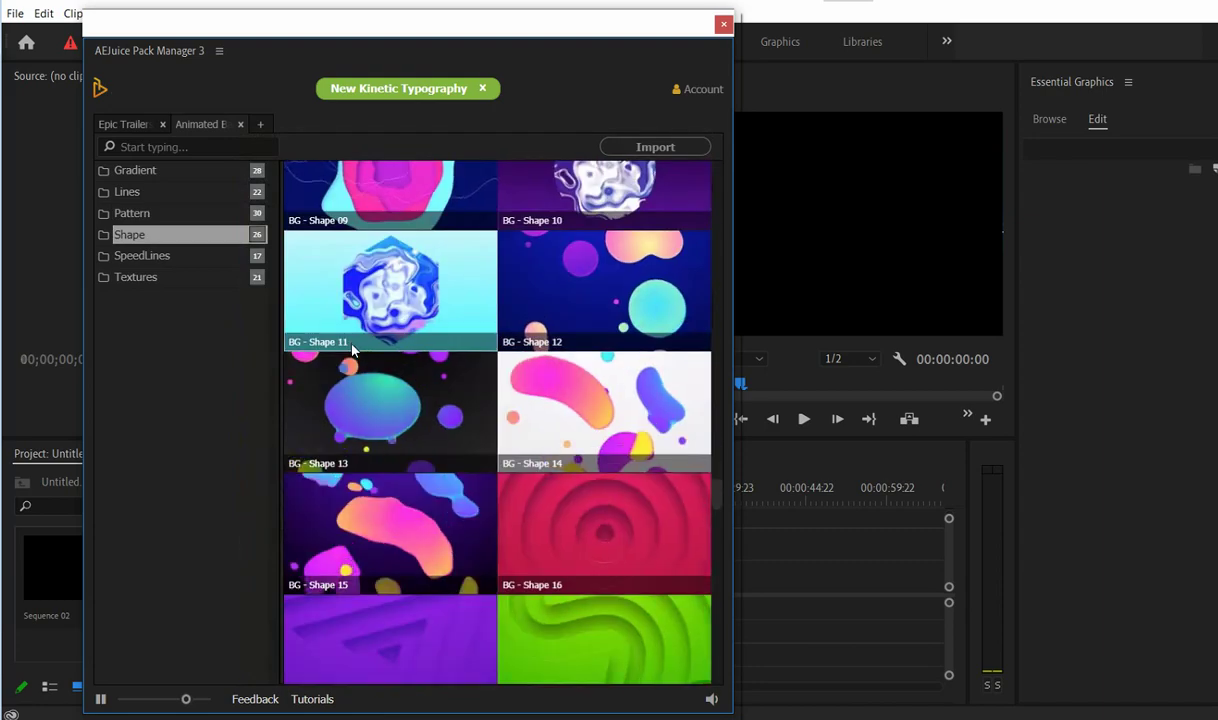
{"action": "scroll", "coordinate": [352, 348], "scroll_direction": "down", "scroll_amount": 12}
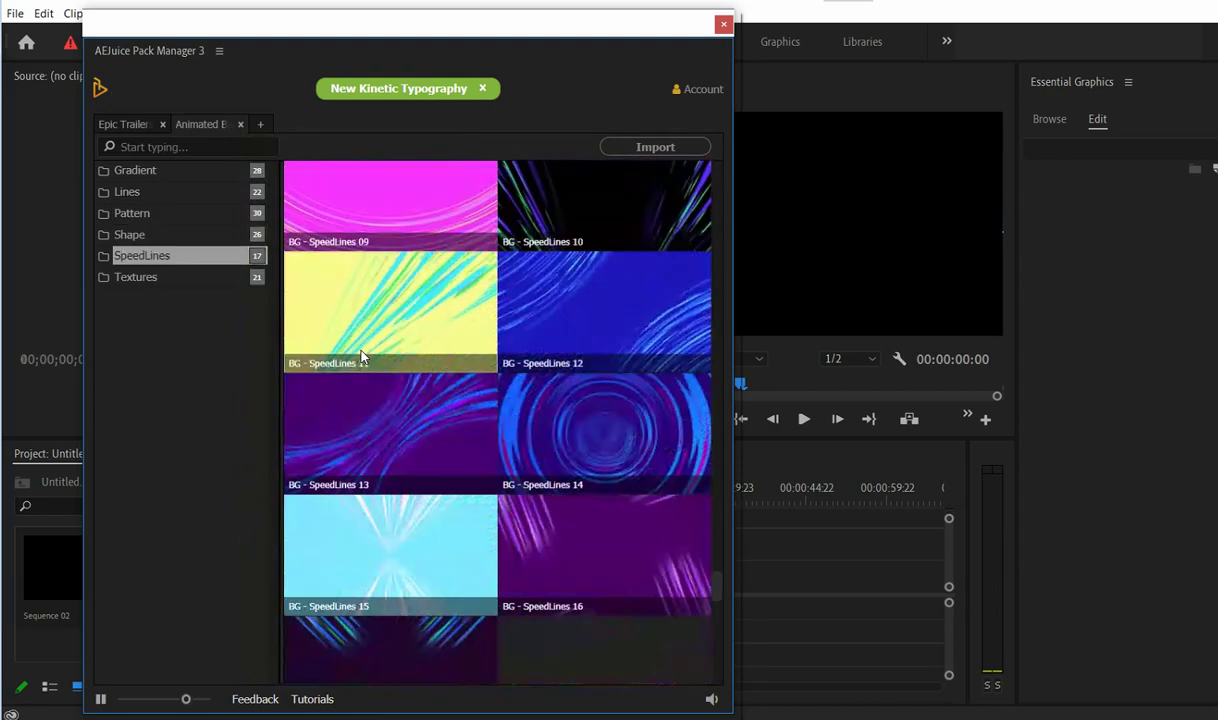
{"action": "scroll", "coordinate": [362, 356], "scroll_direction": "down", "scroll_amount": 6}
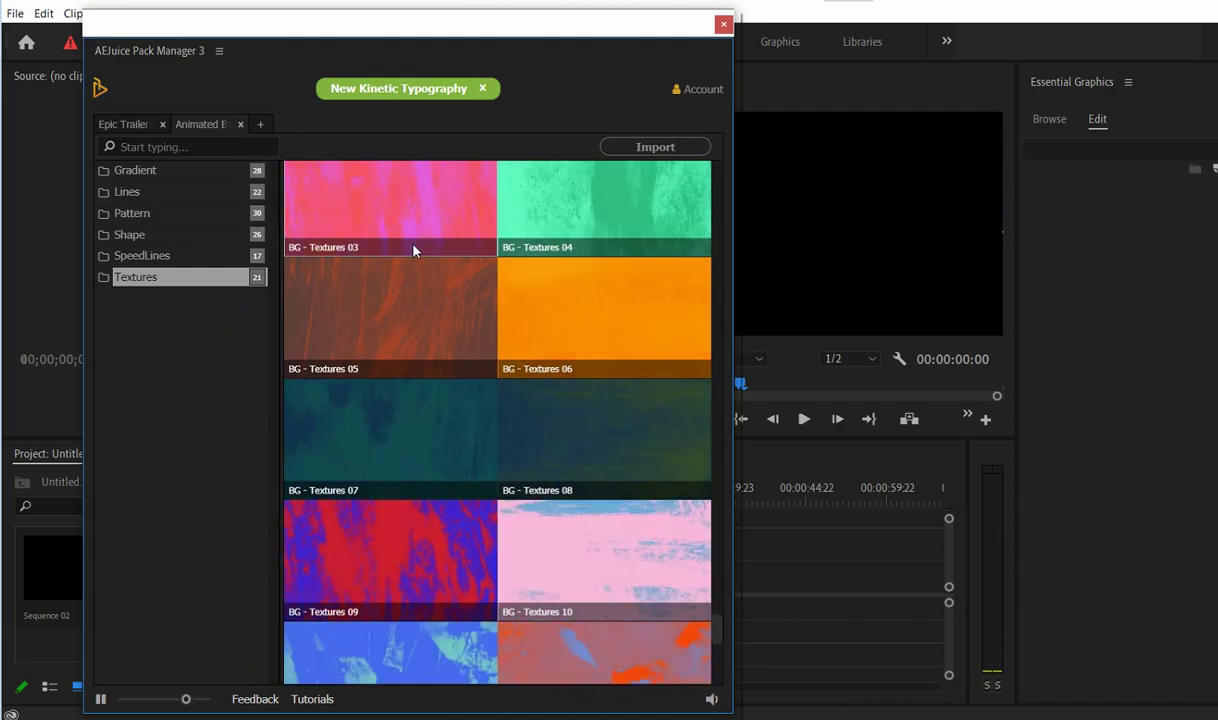
{"action": "scroll", "coordinate": [413, 258], "scroll_direction": "down", "scroll_amount": 5}
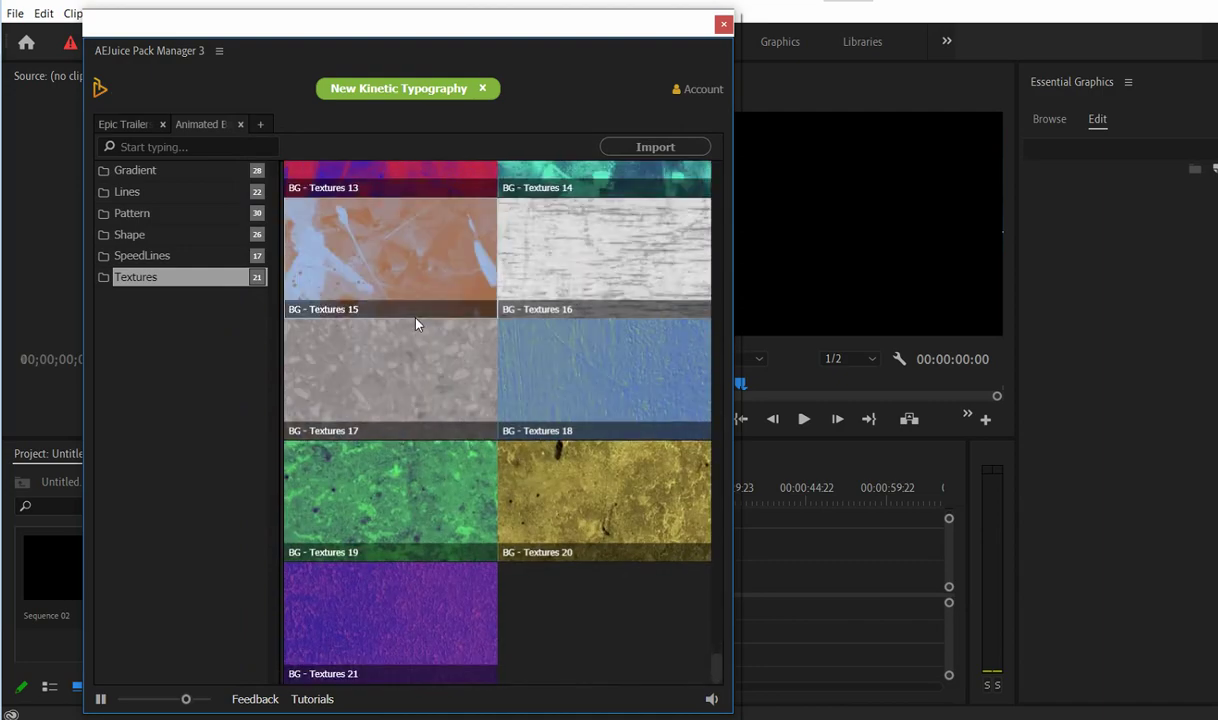
Scroll back up and return to the Gradient folder's backgrounds
{"action": "scroll", "coordinate": [440, 370], "scroll_direction": "up", "scroll_amount": 8}
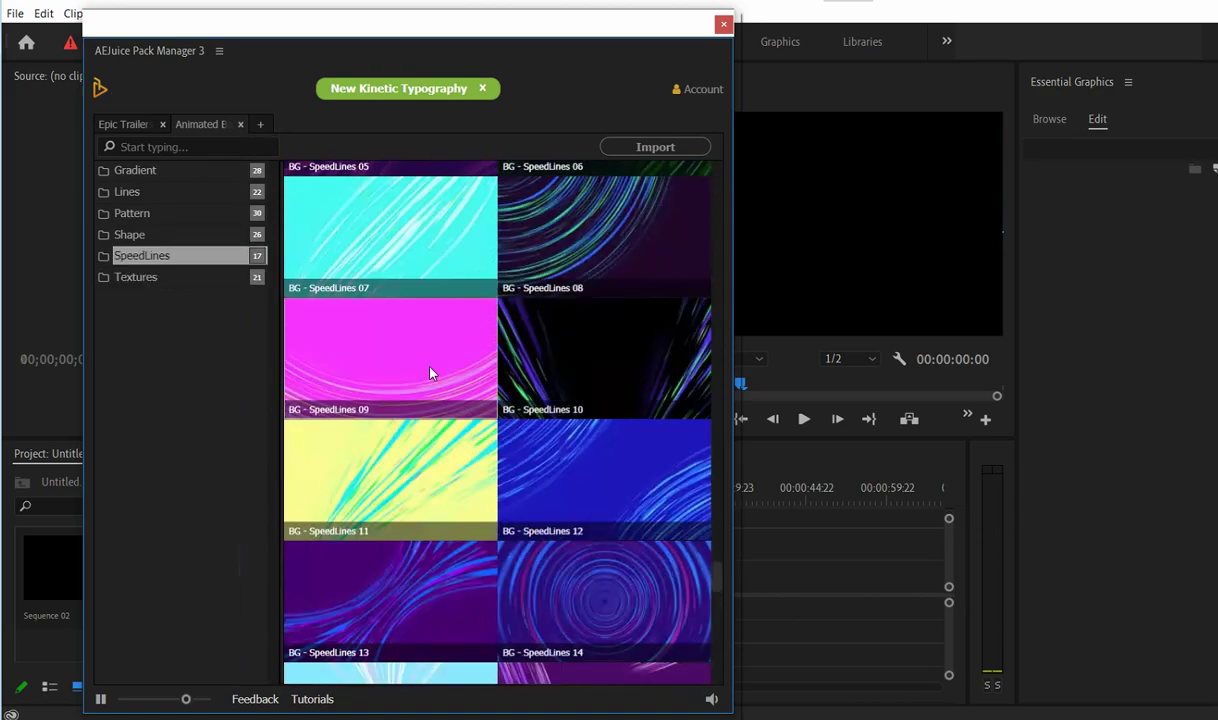
{"action": "scroll", "coordinate": [430, 373], "scroll_direction": "up", "scroll_amount": 10}
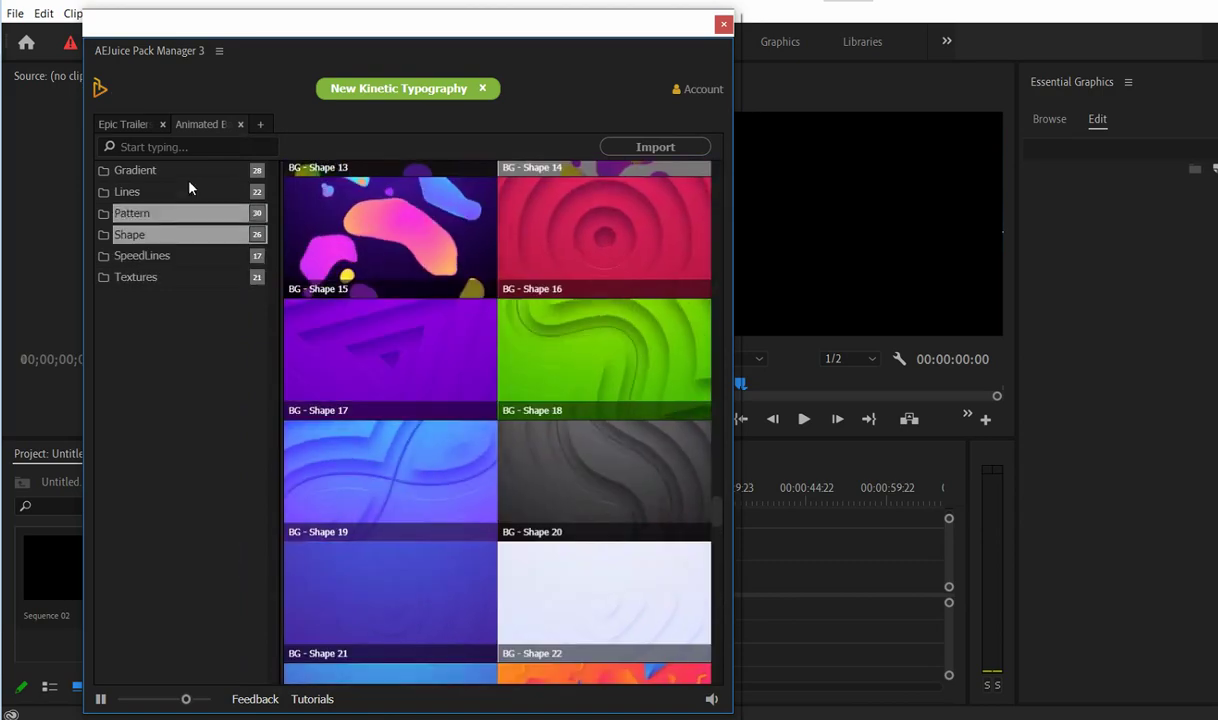
{"action": "left_click", "coordinate": [185, 171]}
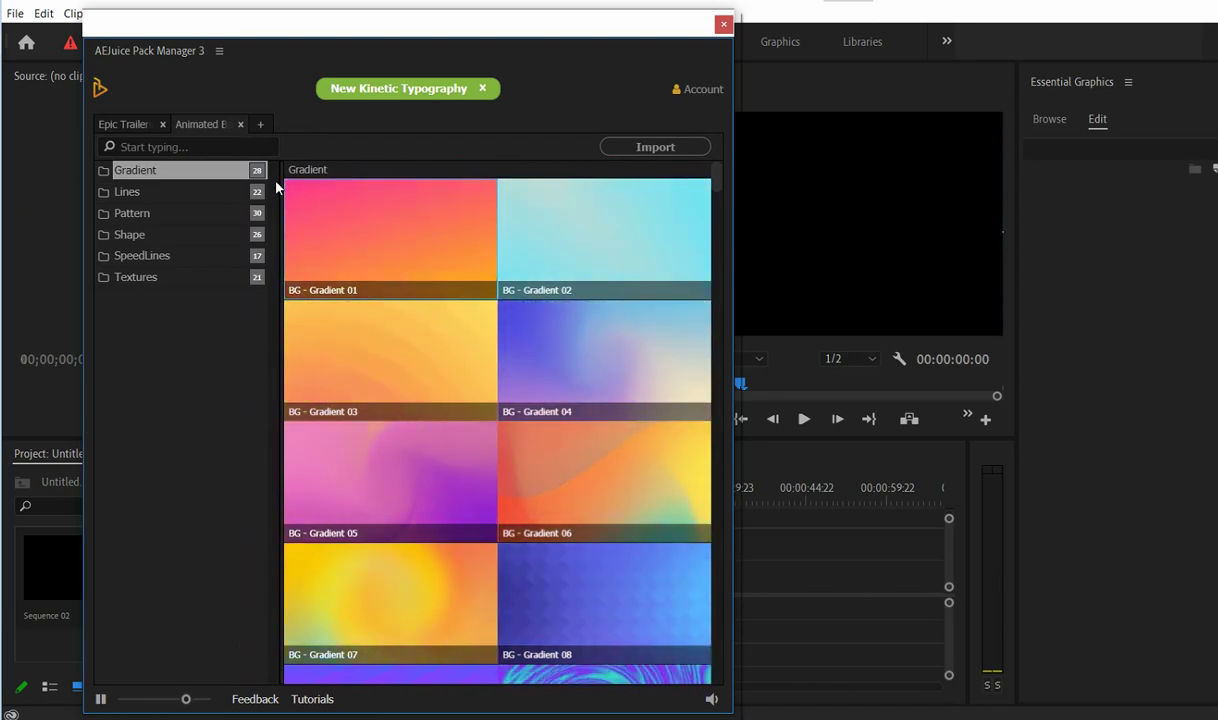
Move the pack manager down to reveal the menu bar, close it, then relaunch AEJuice Pack Manager 3 via Window > Extensions
{"action": "mouse_move", "coordinate": [383, 33]}
{"action": "left_mouse_down"}
{"action": "mouse_move", "coordinate": [395, 45]}
{"action": "mouse_move", "coordinate": [369, 52]}
{"action": "left_mouse_up"}
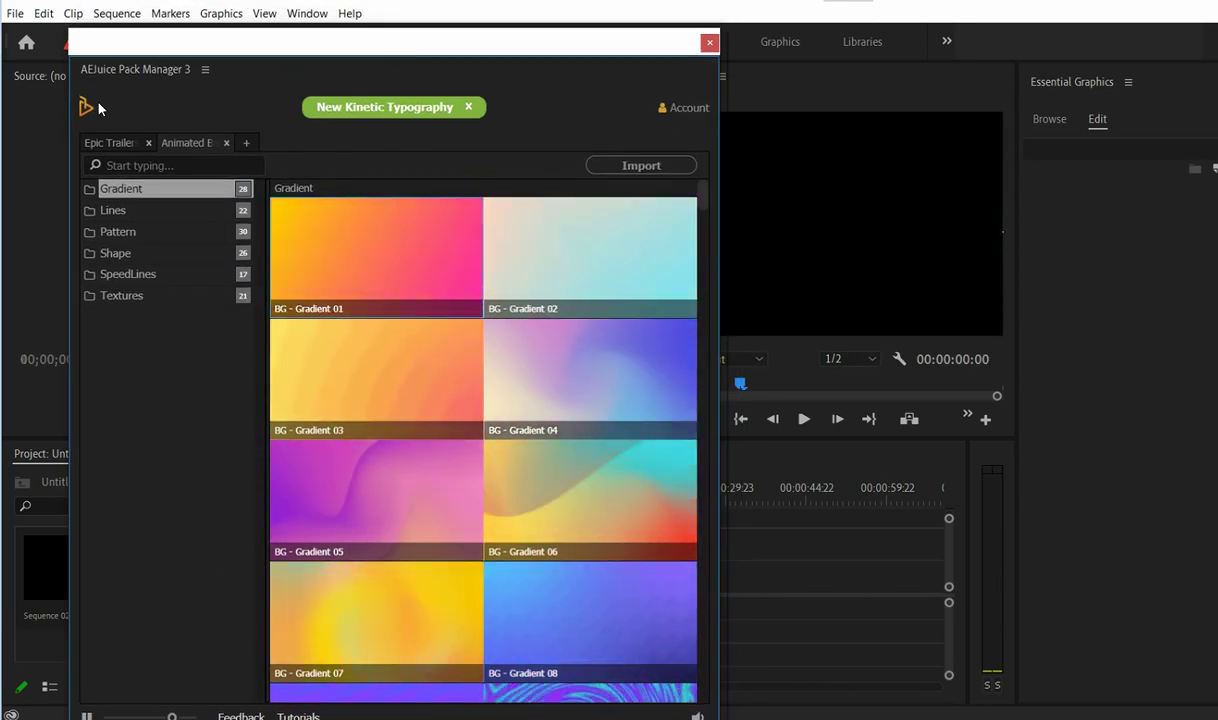
{"action": "left_click", "coordinate": [709, 43]}
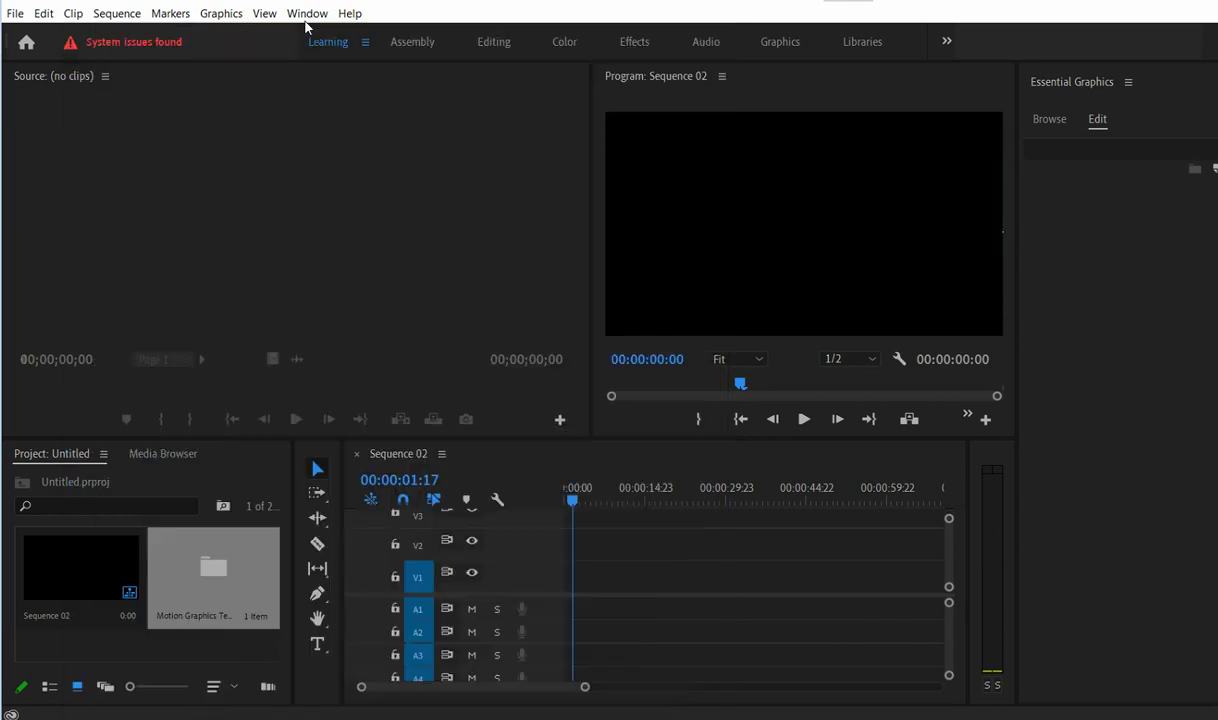
{"action": "left_click", "coordinate": [305, 13]}
{"action": "mouse_move", "coordinate": [354, 75]}
{"action": "left_click", "coordinate": [655, 76]}
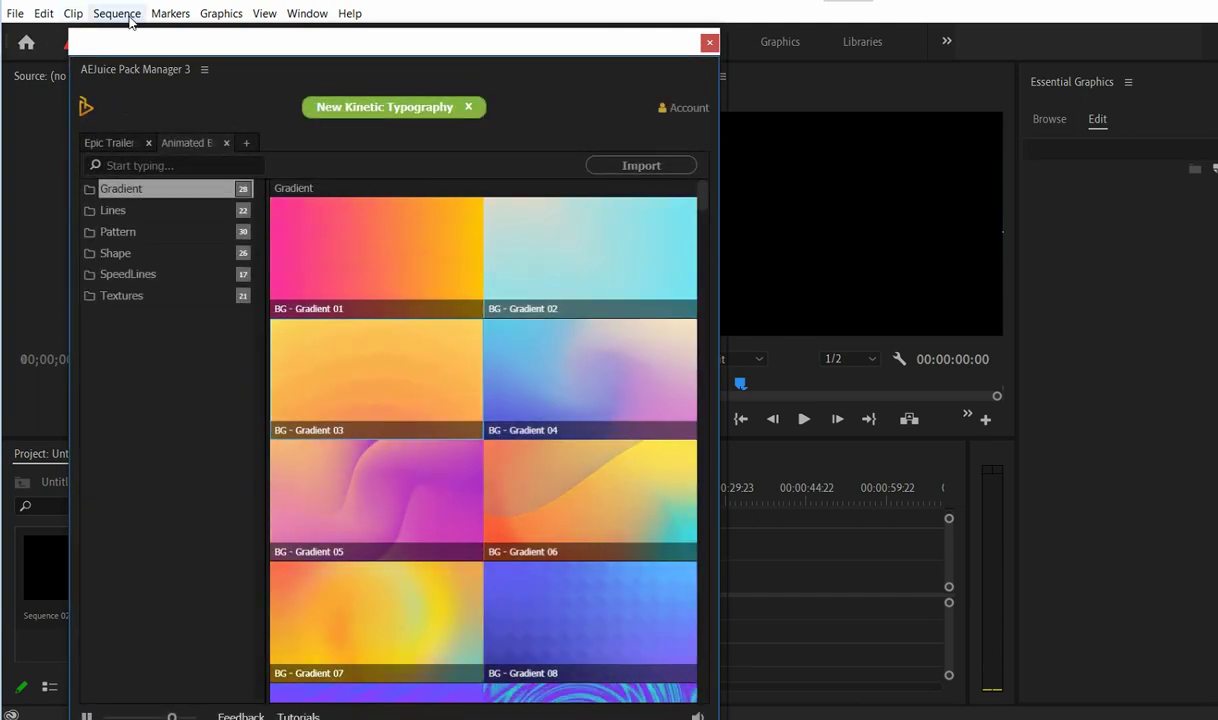
{"action": "left_click", "coordinate": [18, 17]}
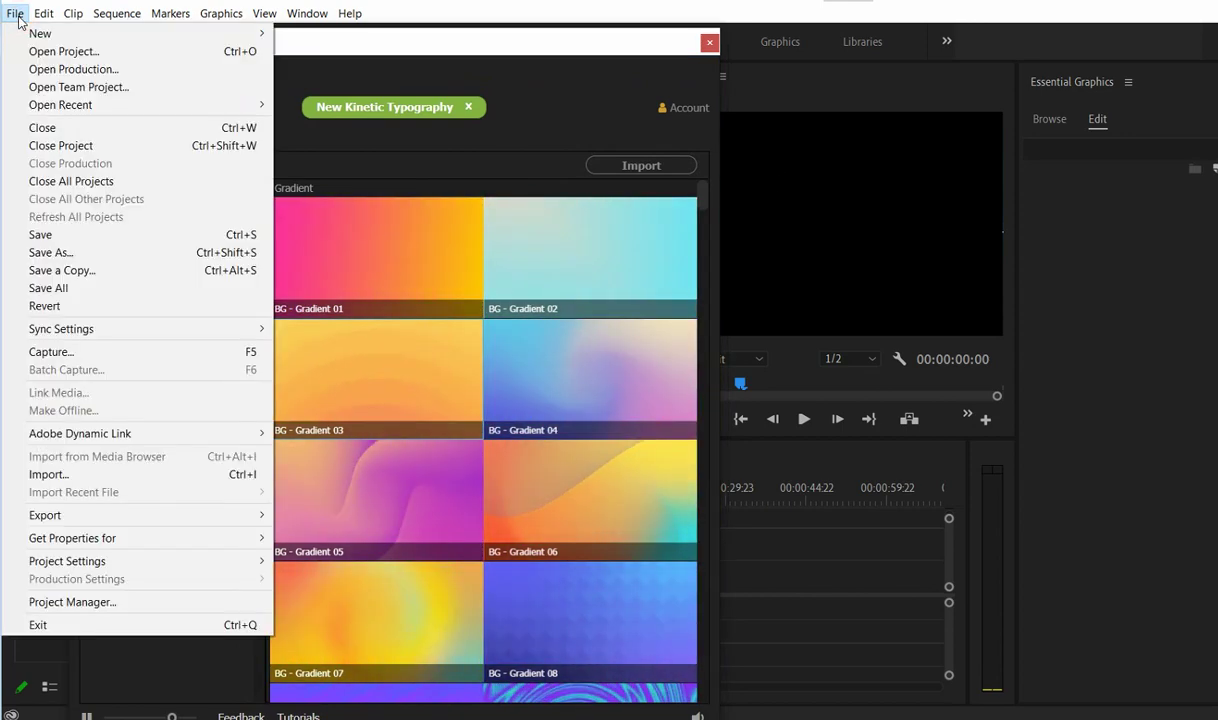
{"action": "mouse_move", "coordinate": [27, 36]}
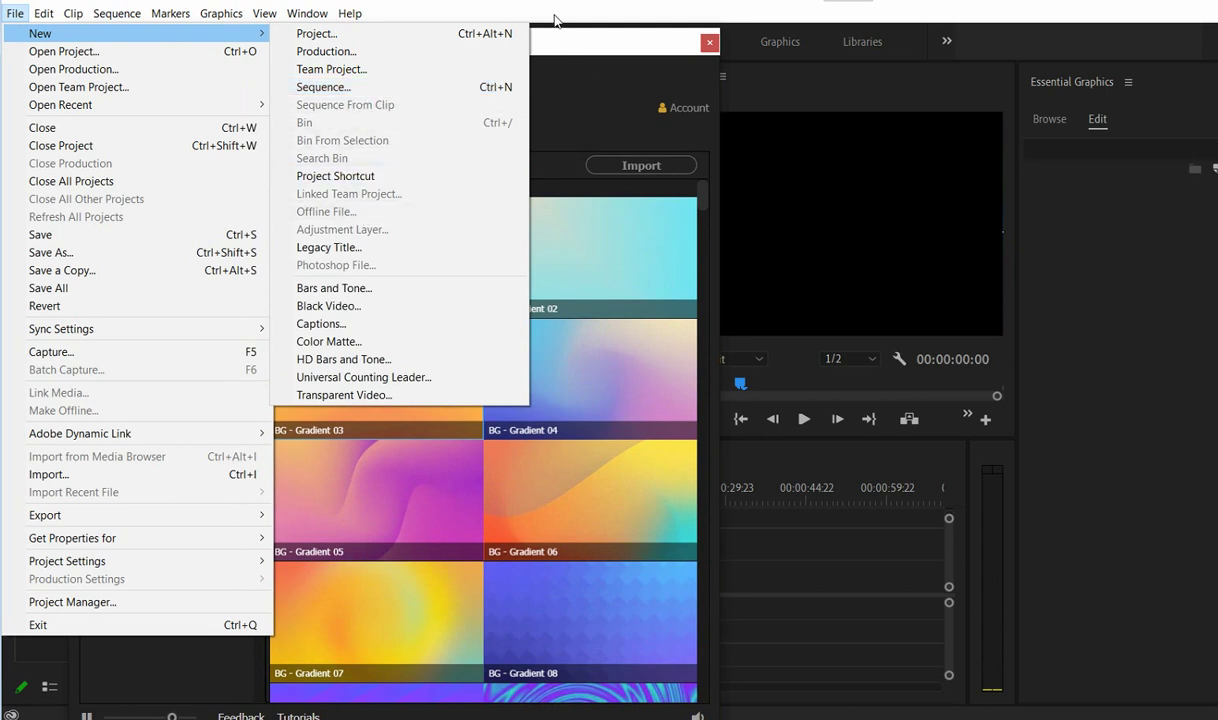
{"action": "left_click", "coordinate": [368, 88]}
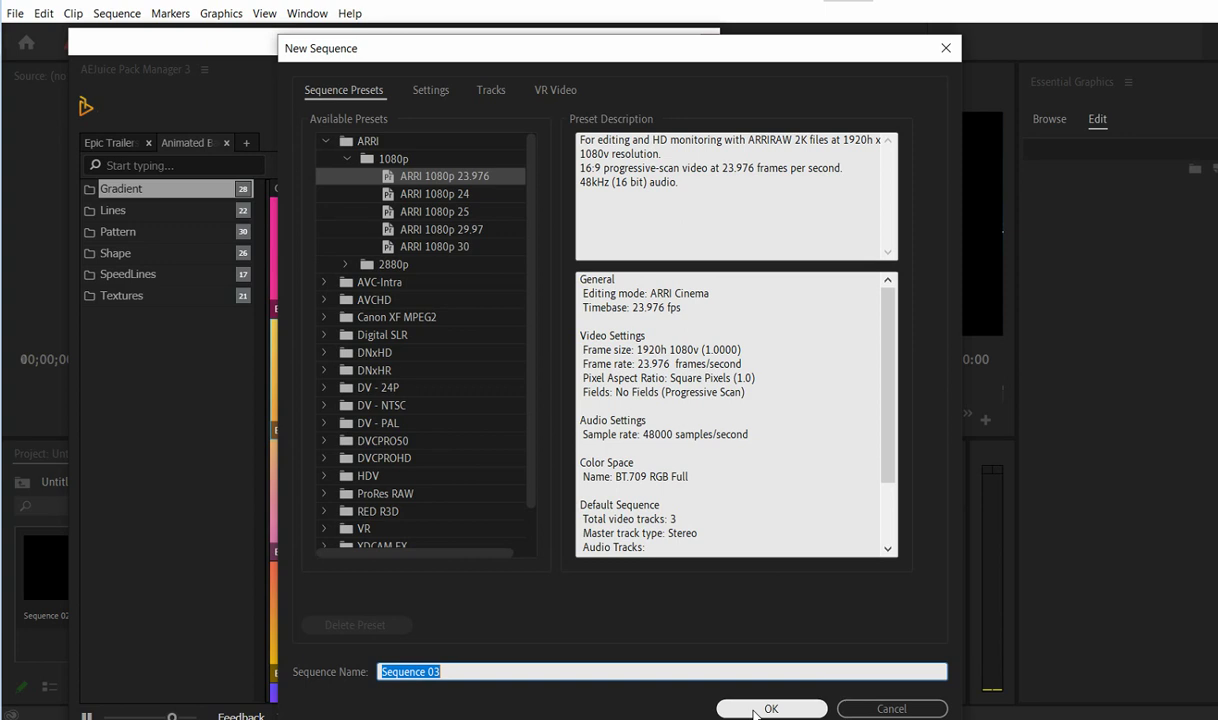
{"action": "left_click", "coordinate": [872, 709]}
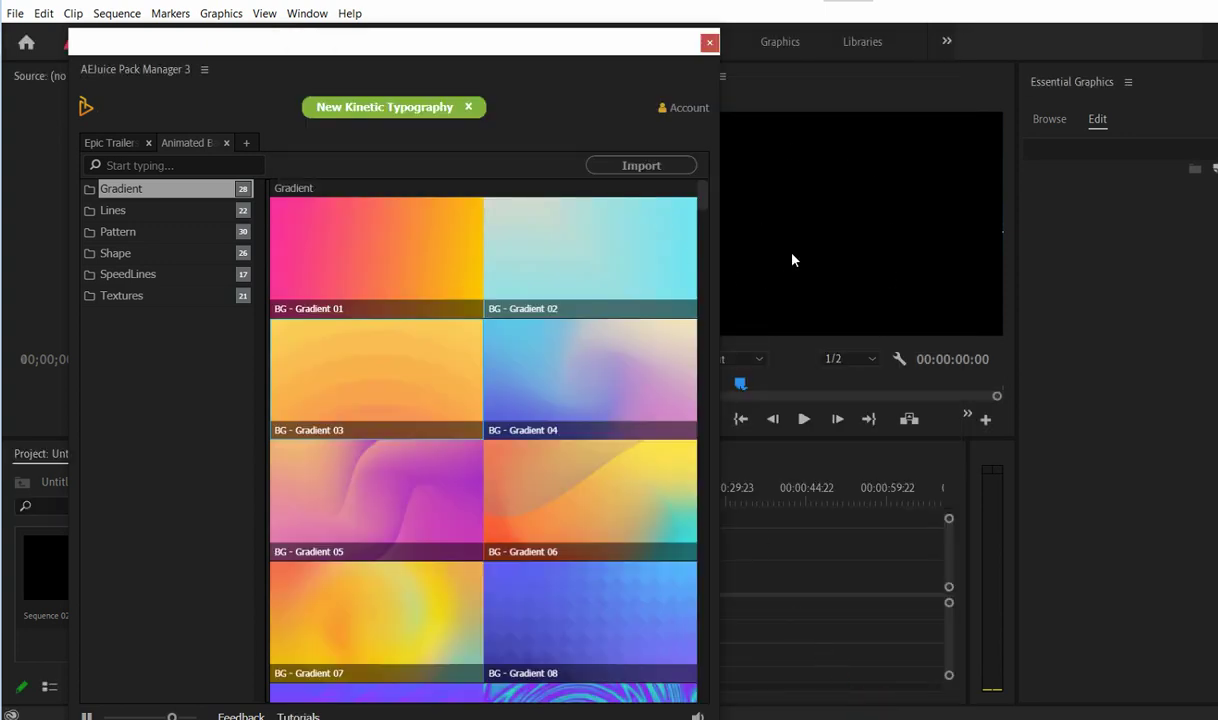
Import BG - Gradient 03 into Sequence 02, close the pack manager and preview at 00:00:11:09
{"action": "left_click", "coordinate": [376, 246]}
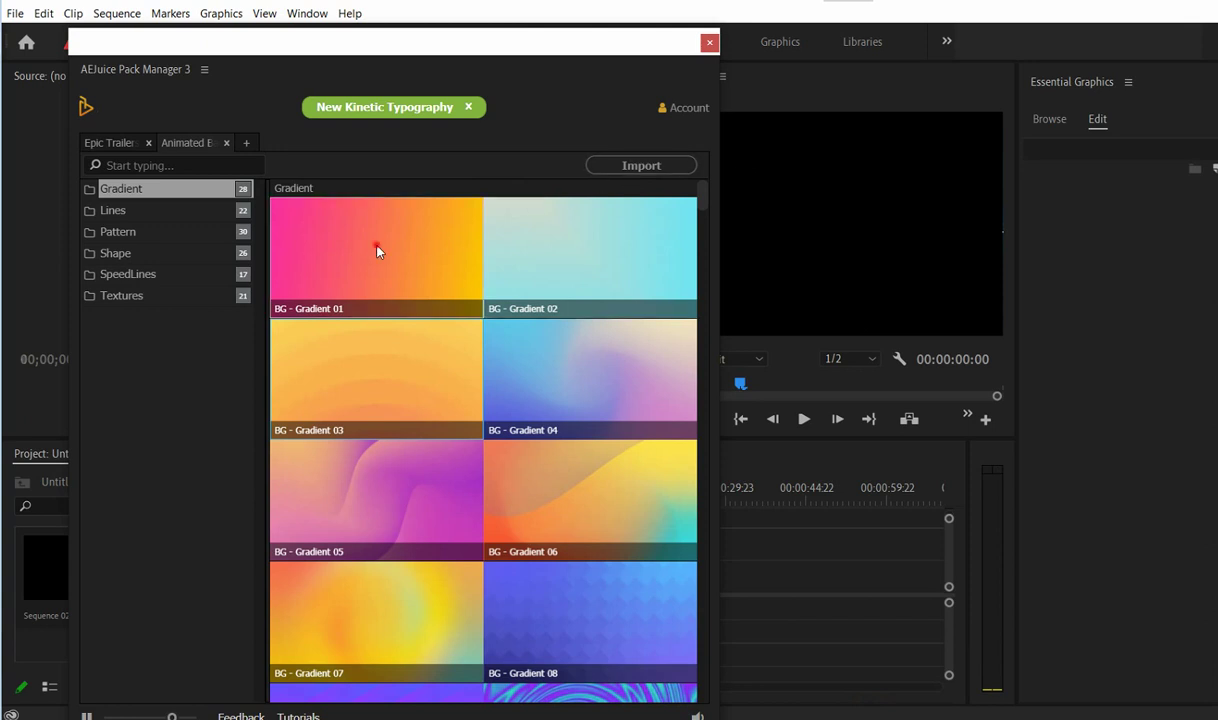
{"action": "left_click", "coordinate": [632, 172]}
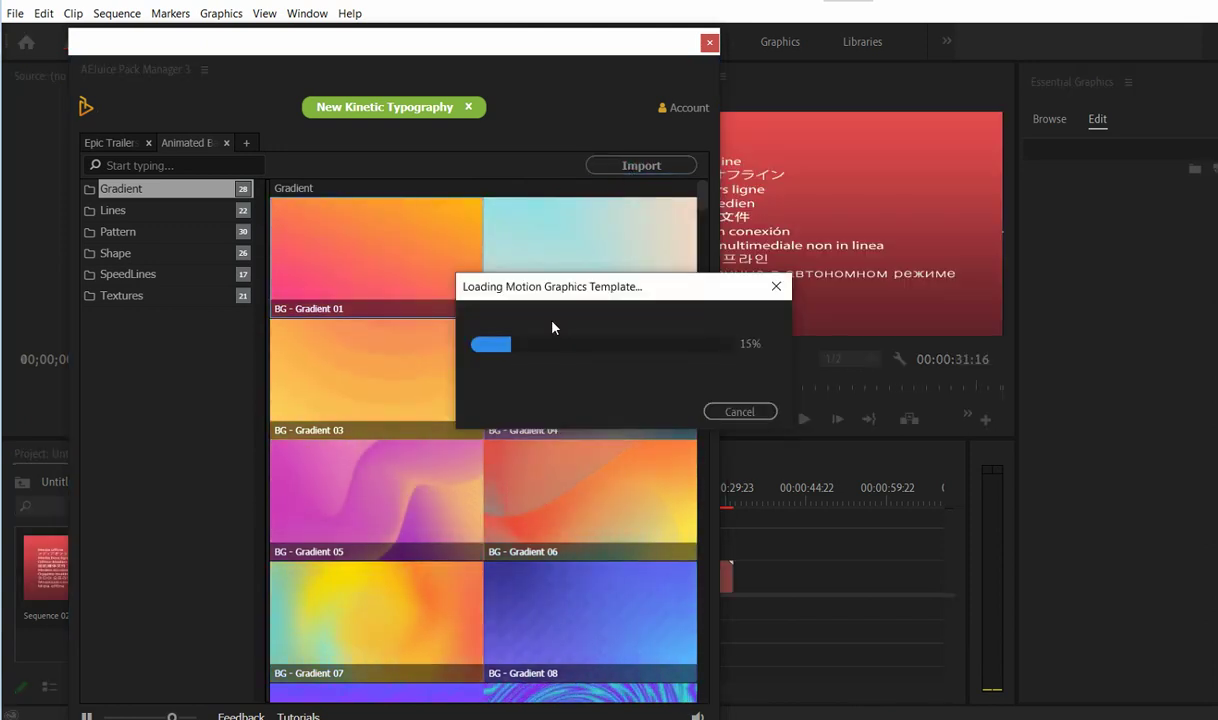
{"action": "left_click", "coordinate": [708, 46]}
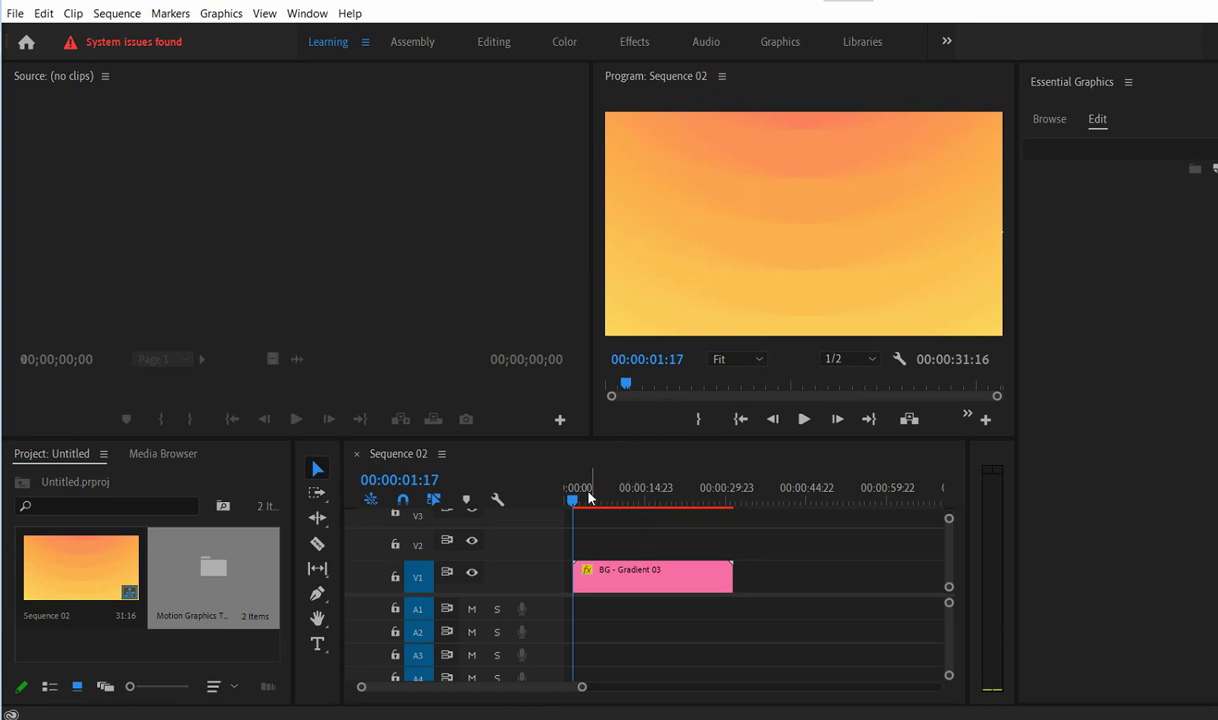
{"action": "left_click_drag", "start_coordinate": [609, 499], "coordinate": [627, 499]}
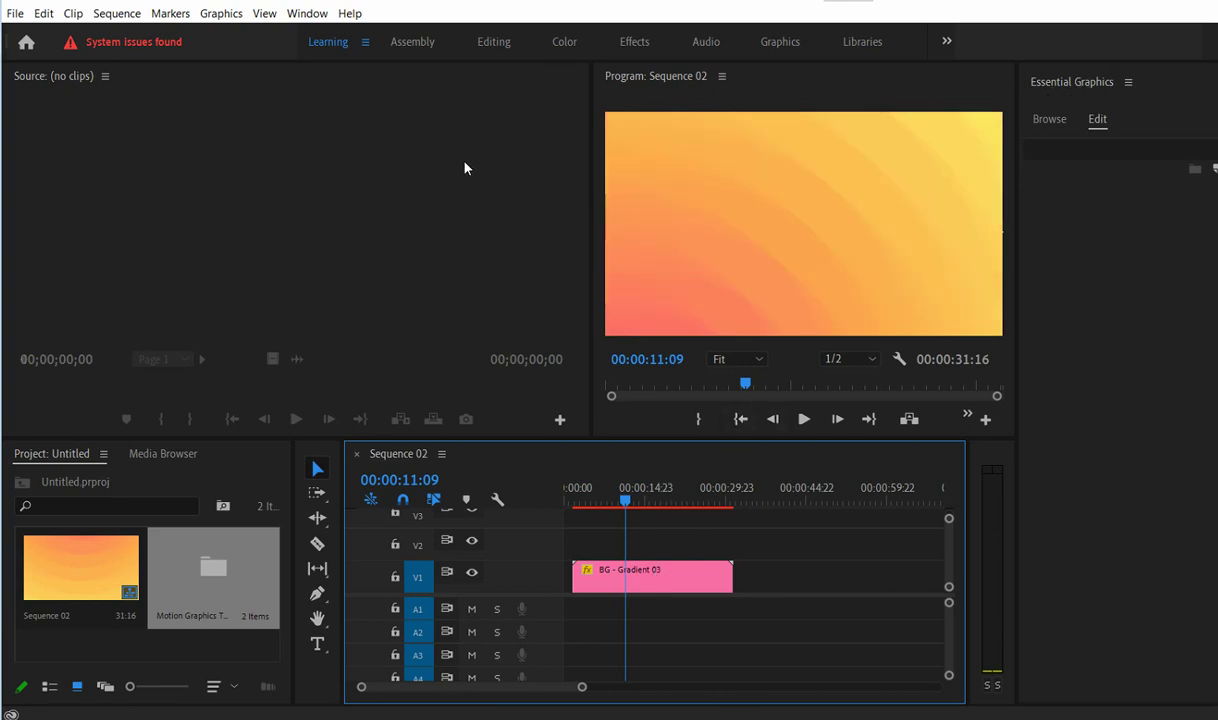
{"action": "left_click", "coordinate": [309, 14]}
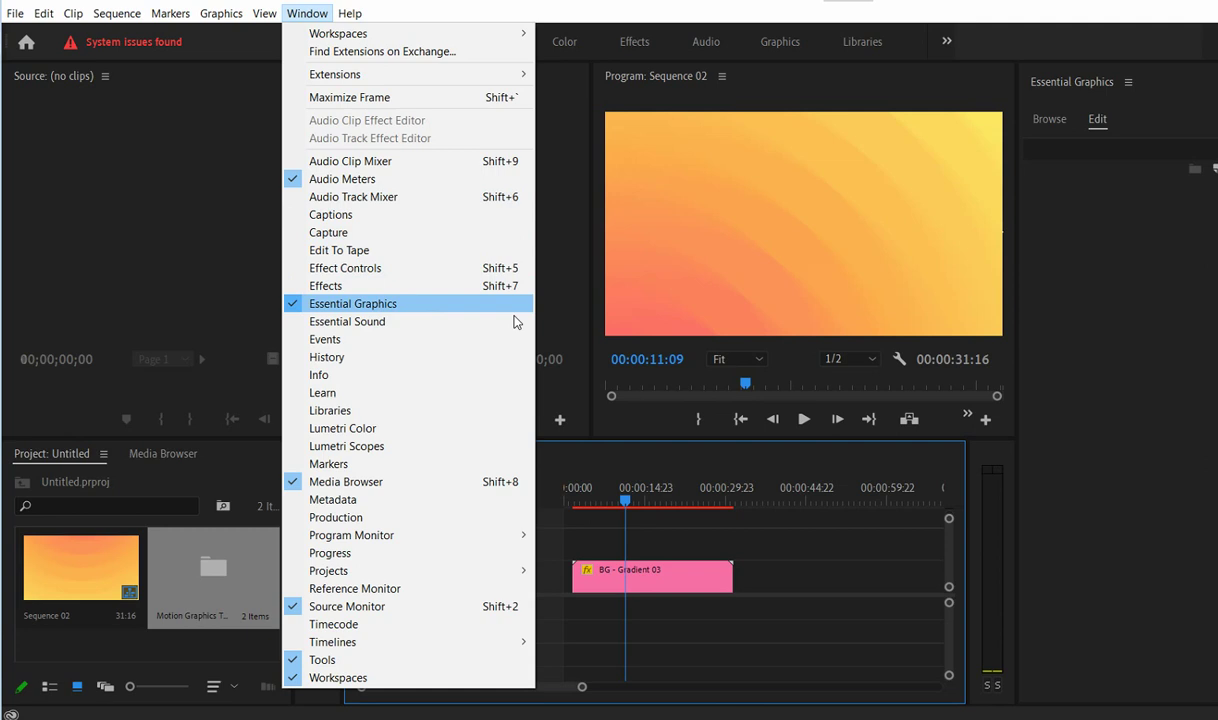
Select the BG - Gradient 03 clip on V1 and shift its Color 02 from orange to blue in Essential Graphics
{"action": "left_click", "coordinate": [650, 580]}
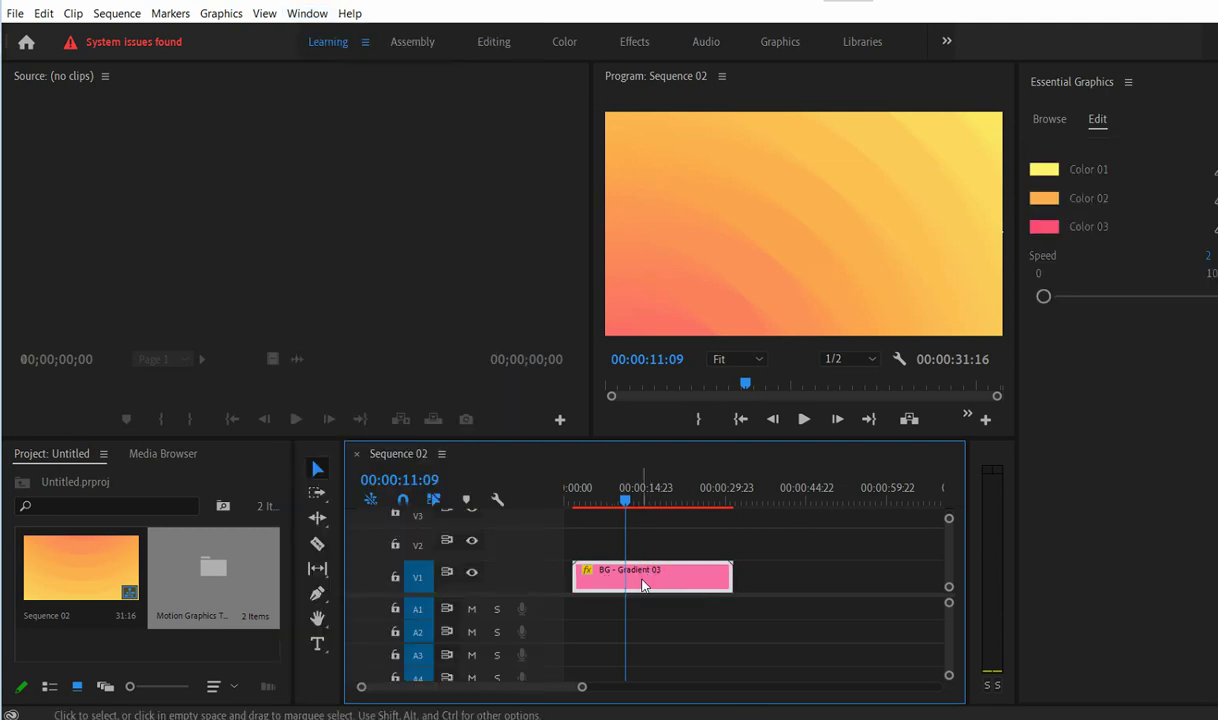
{"action": "left_click", "coordinate": [1060, 119]}
{"action": "left_click", "coordinate": [1097, 119]}
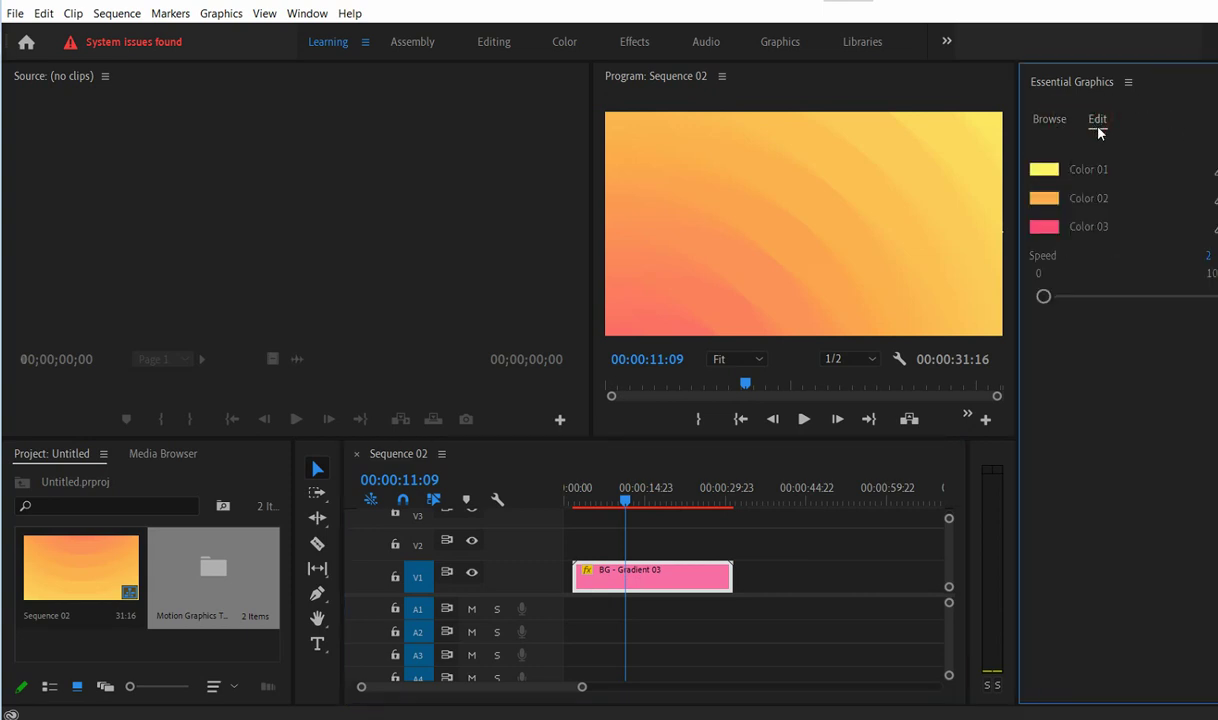
{"action": "left_click", "coordinate": [1044, 199]}
{"action": "mouse_move", "coordinate": [671, 331]}
{"action": "left_mouse_down"}
{"action": "mouse_move", "coordinate": [661, 392]}
{"action": "mouse_move", "coordinate": [661, 374]}
{"action": "left_mouse_up"}
Confirm the blue Color 02, change Color 01 to green, and scrub the timeline to preview
{"action": "left_click", "coordinate": [800, 234]}
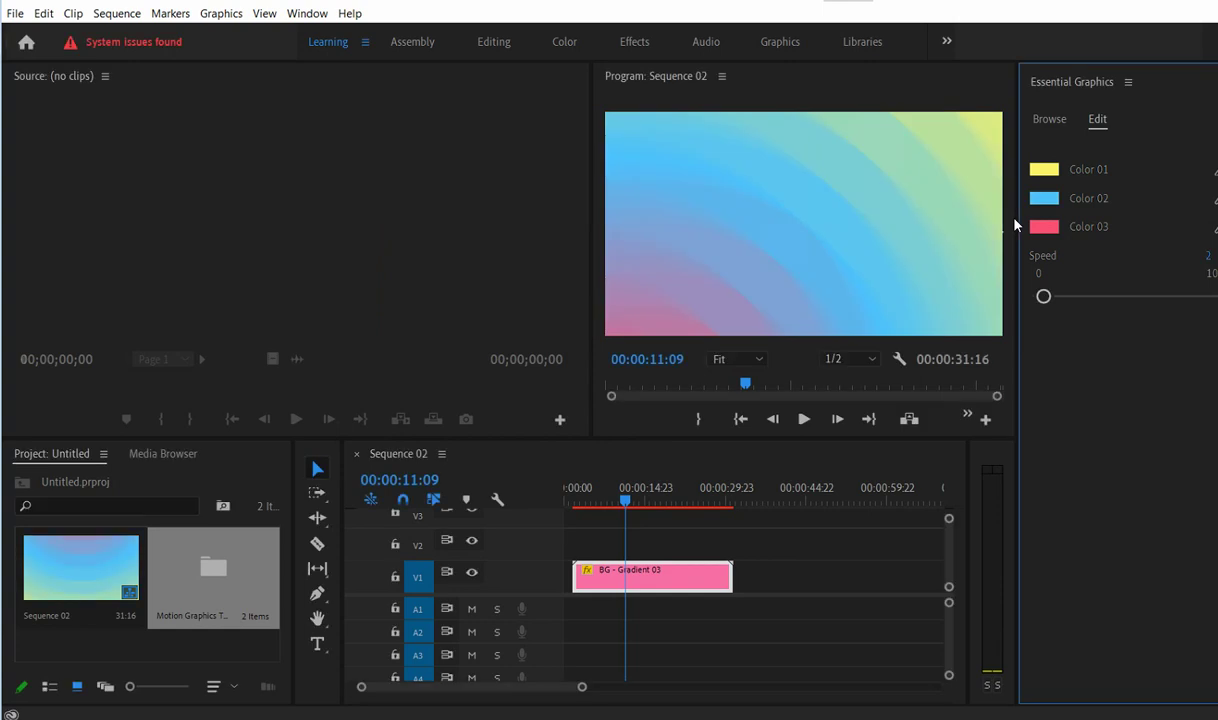
{"action": "left_click", "coordinate": [1043, 169]}
{"action": "left_click", "coordinate": [658, 312]}
{"action": "left_click", "coordinate": [780, 259]}
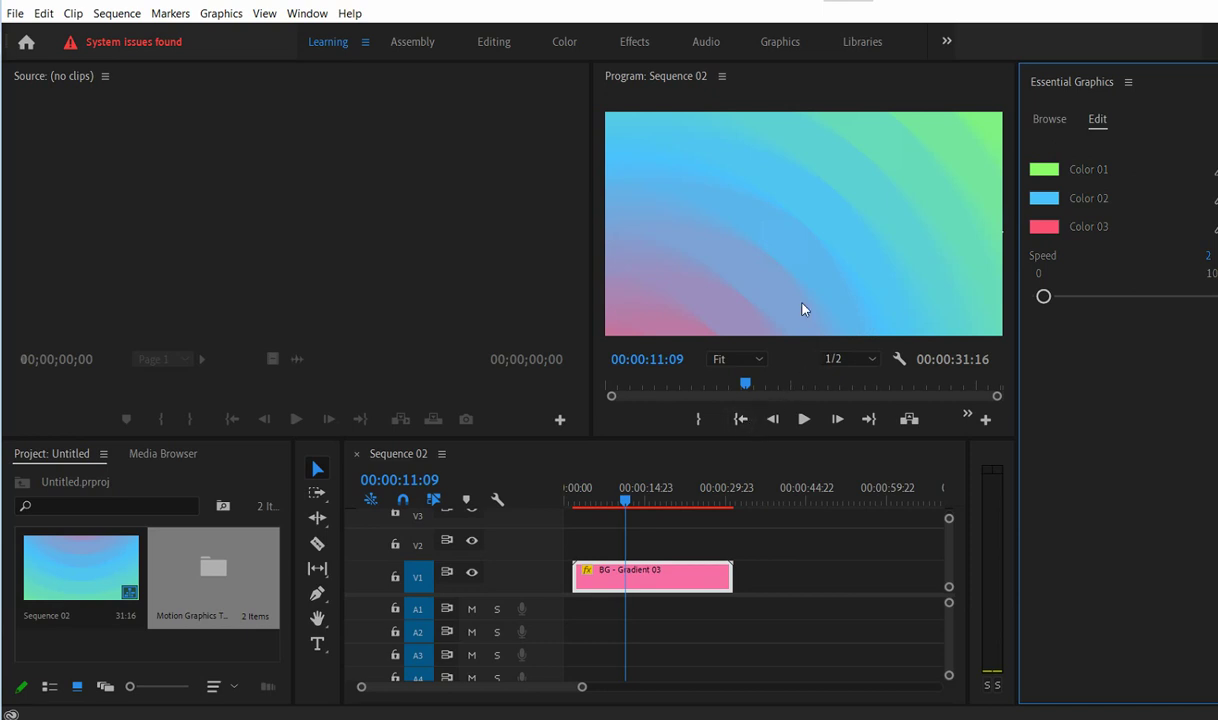
{"action": "left_click_drag", "start_coordinate": [651, 492], "coordinate": [621, 497]}
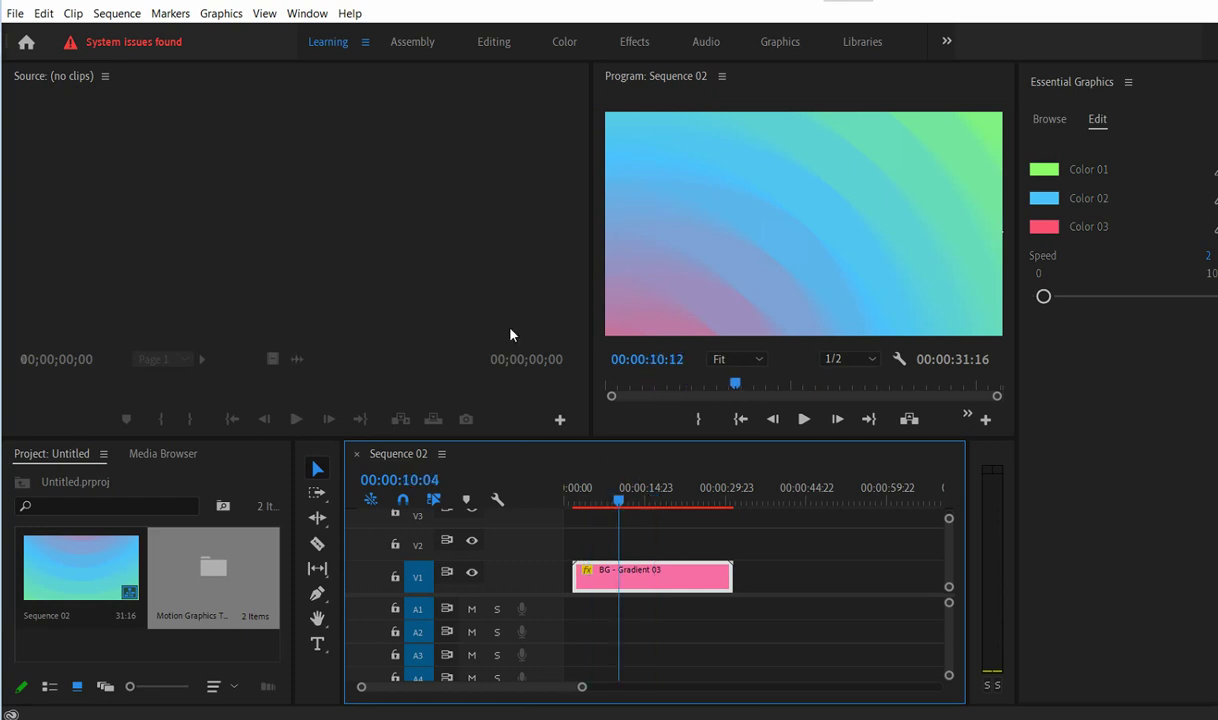
Relaunch AEJuice Pack Manager 3 and scroll through the Gradient, Lines and Pattern backgrounds
{"action": "left_click", "coordinate": [307, 13]}
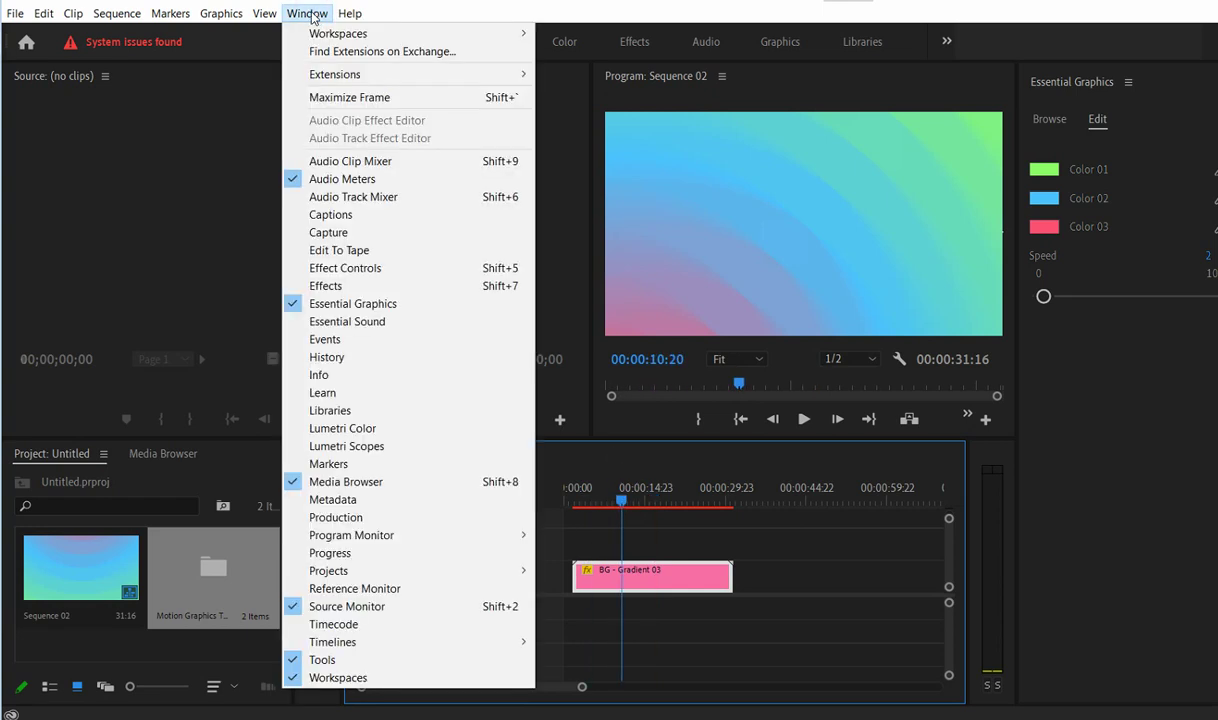
{"action": "left_click", "coordinate": [384, 75]}
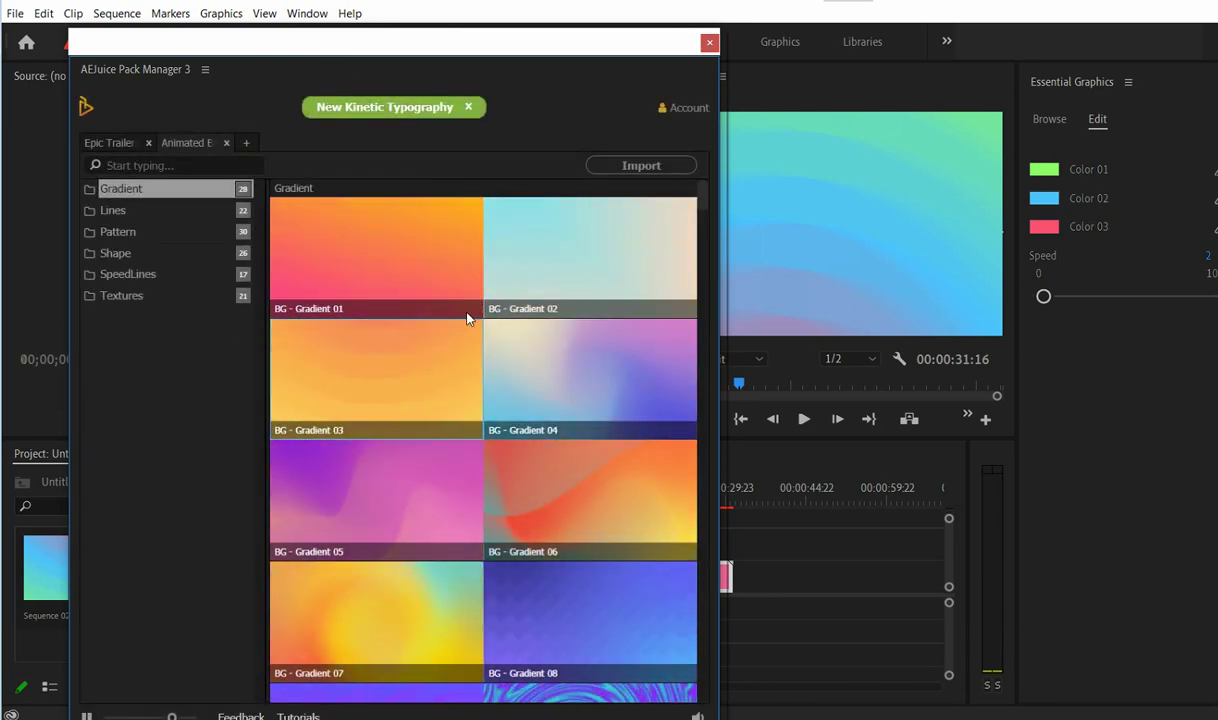
{"action": "scroll", "coordinate": [368, 396], "scroll_direction": "down", "scroll_amount": 5}
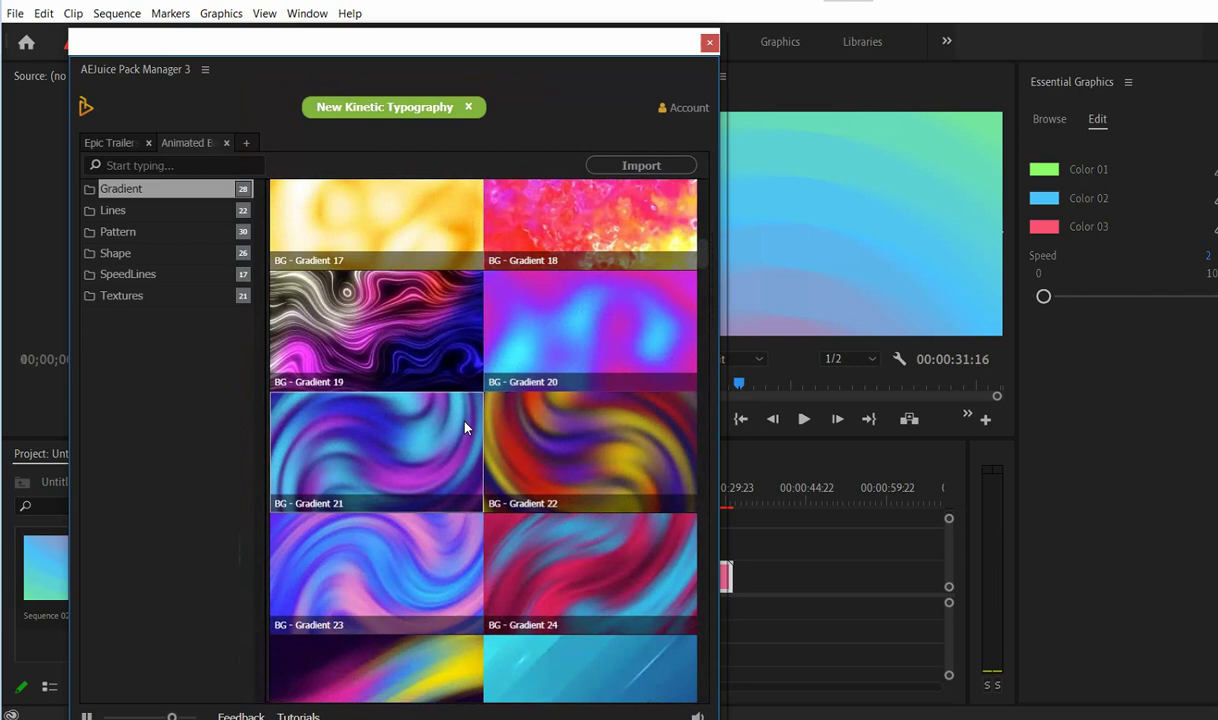
{"action": "scroll", "coordinate": [465, 428], "scroll_direction": "down", "scroll_amount": 4}
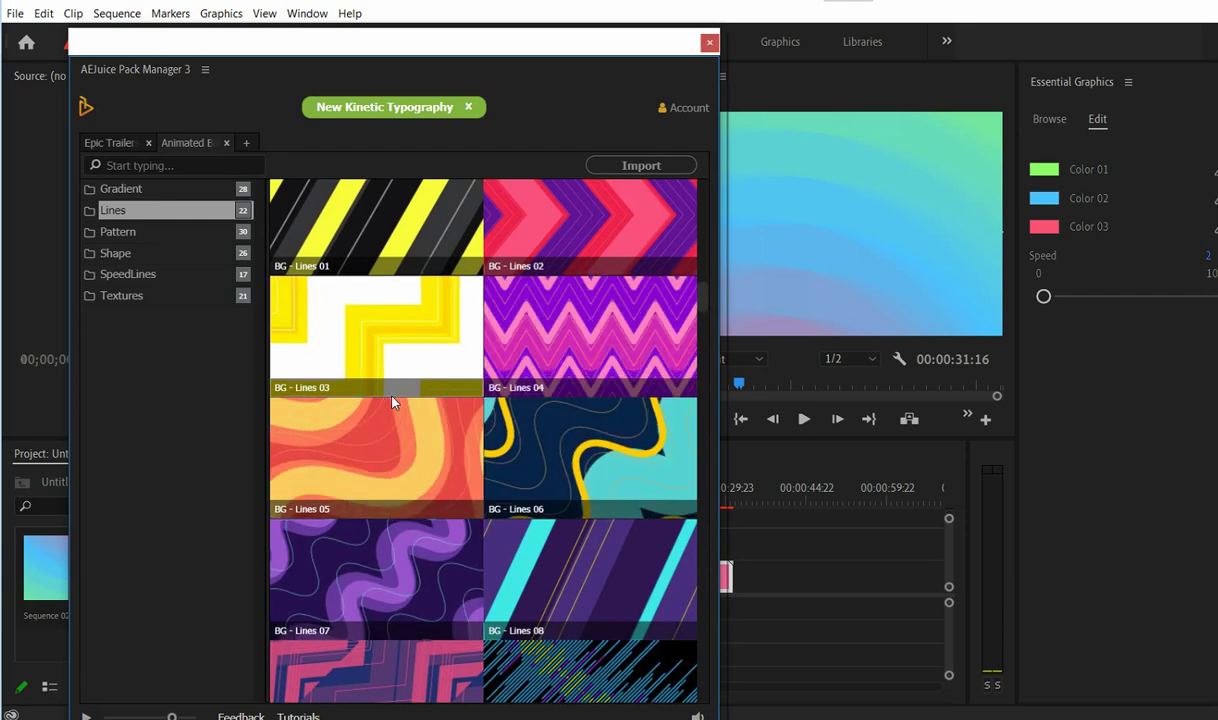
{"action": "scroll", "coordinate": [400, 380], "scroll_direction": "down", "scroll_amount": 2}
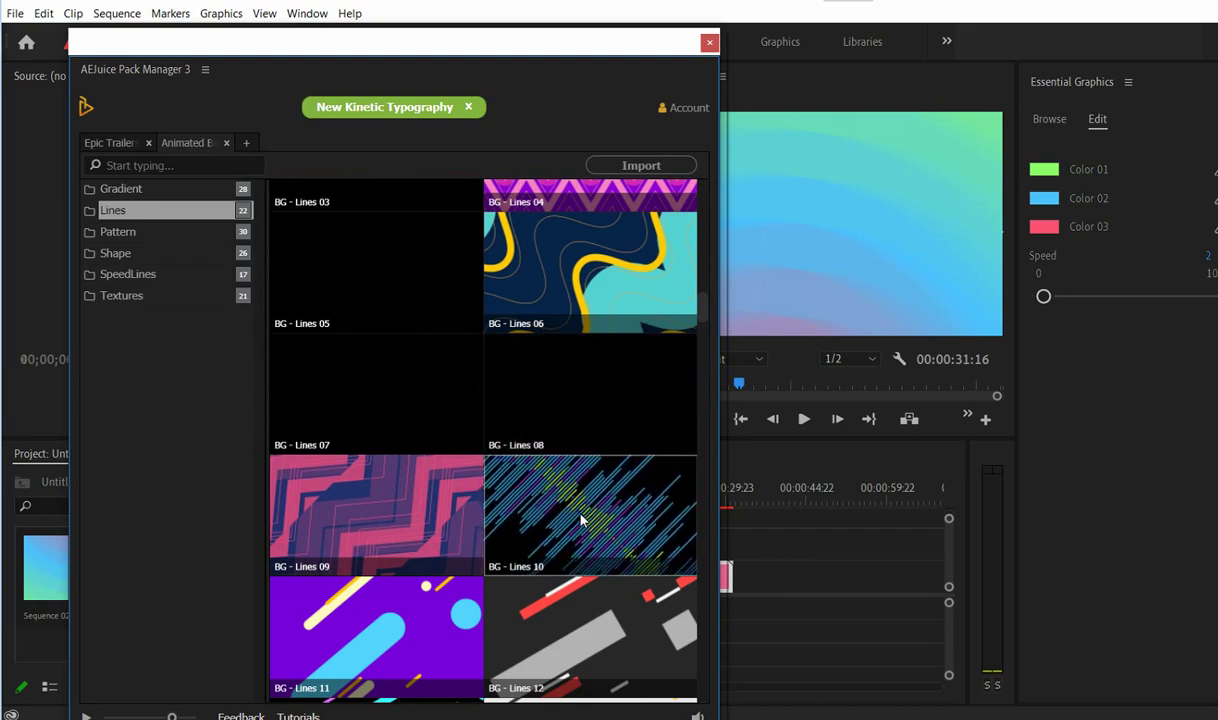
{"action": "scroll", "coordinate": [540, 515], "scroll_direction": "down", "scroll_amount": 6}
{"action": "scroll", "coordinate": [464, 531], "scroll_direction": "down", "scroll_amount": 8}
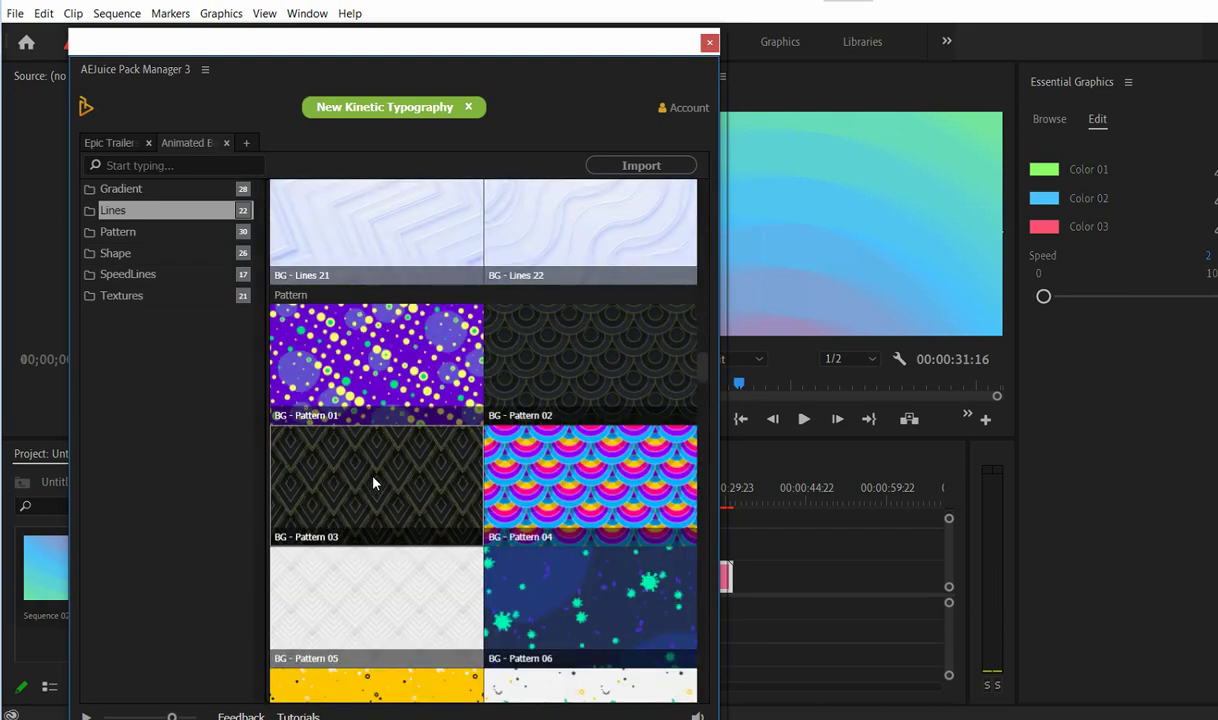
Scroll through the Shape, SpeedLines and Textures backgrounds, settling on BG - Textures 01–06
{"action": "scroll", "coordinate": [434, 462], "scroll_direction": "down", "scroll_amount": 15}
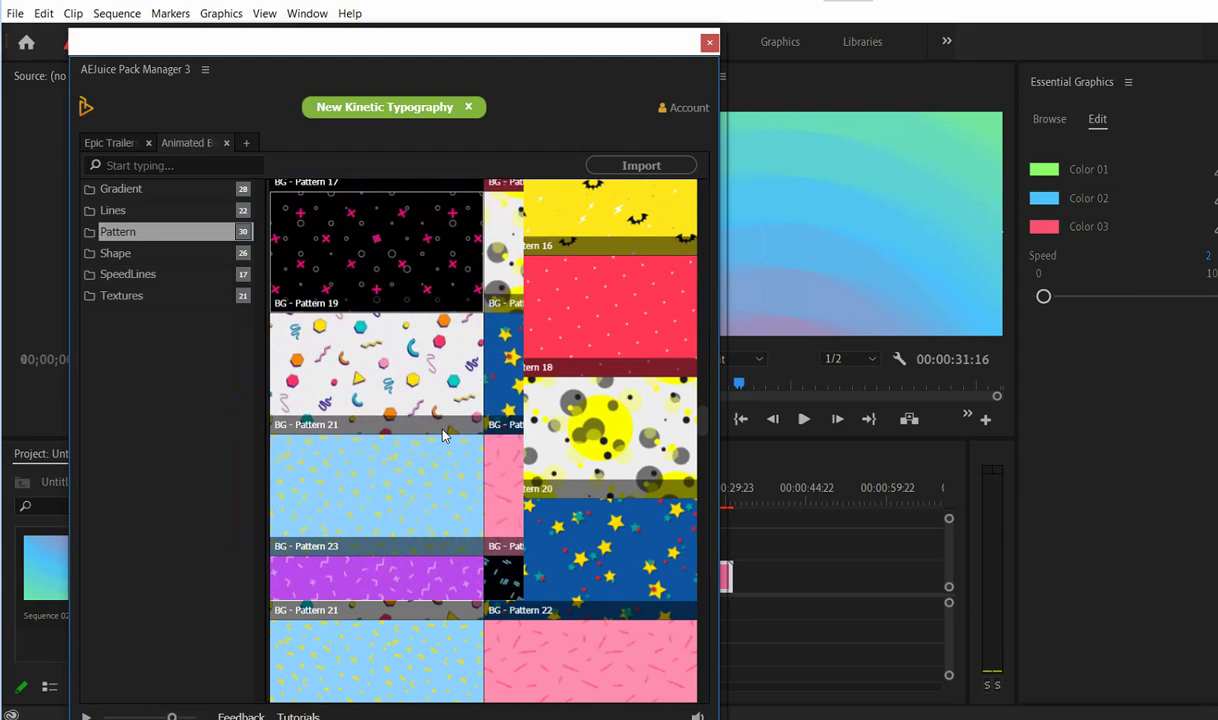
{"action": "scroll", "coordinate": [452, 443], "scroll_direction": "down", "scroll_amount": 4}
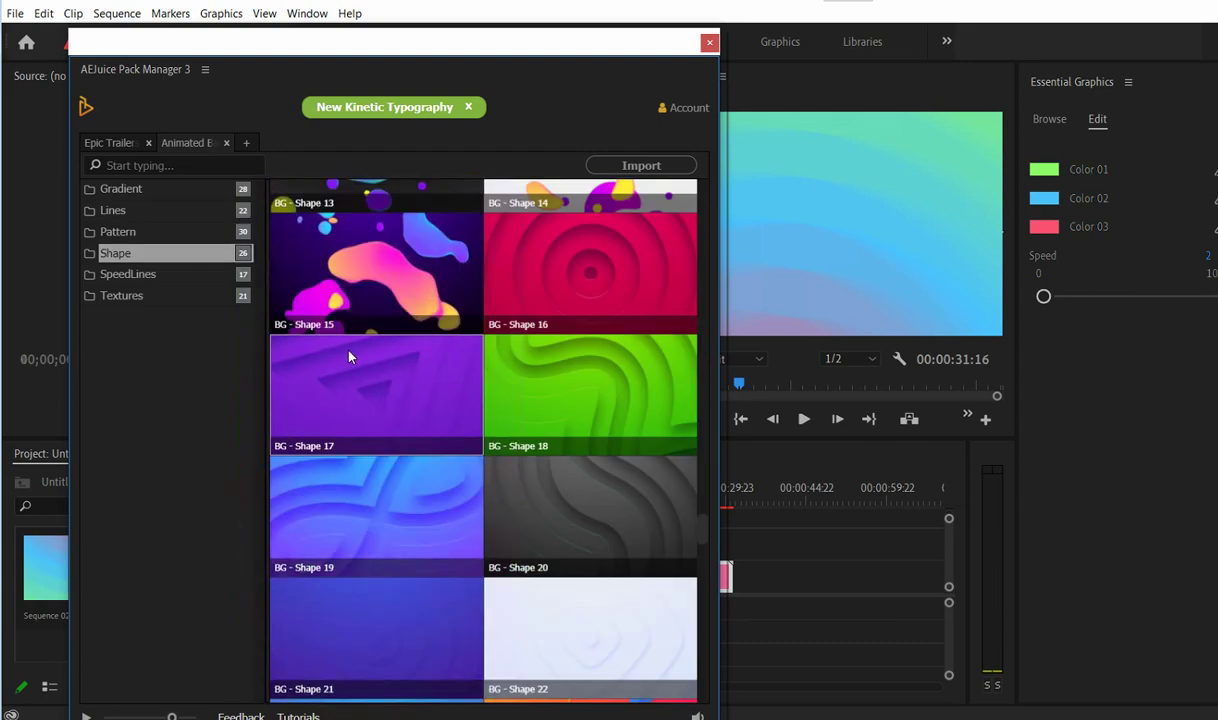
{"action": "scroll", "coordinate": [348, 353], "scroll_direction": "down", "scroll_amount": 3}
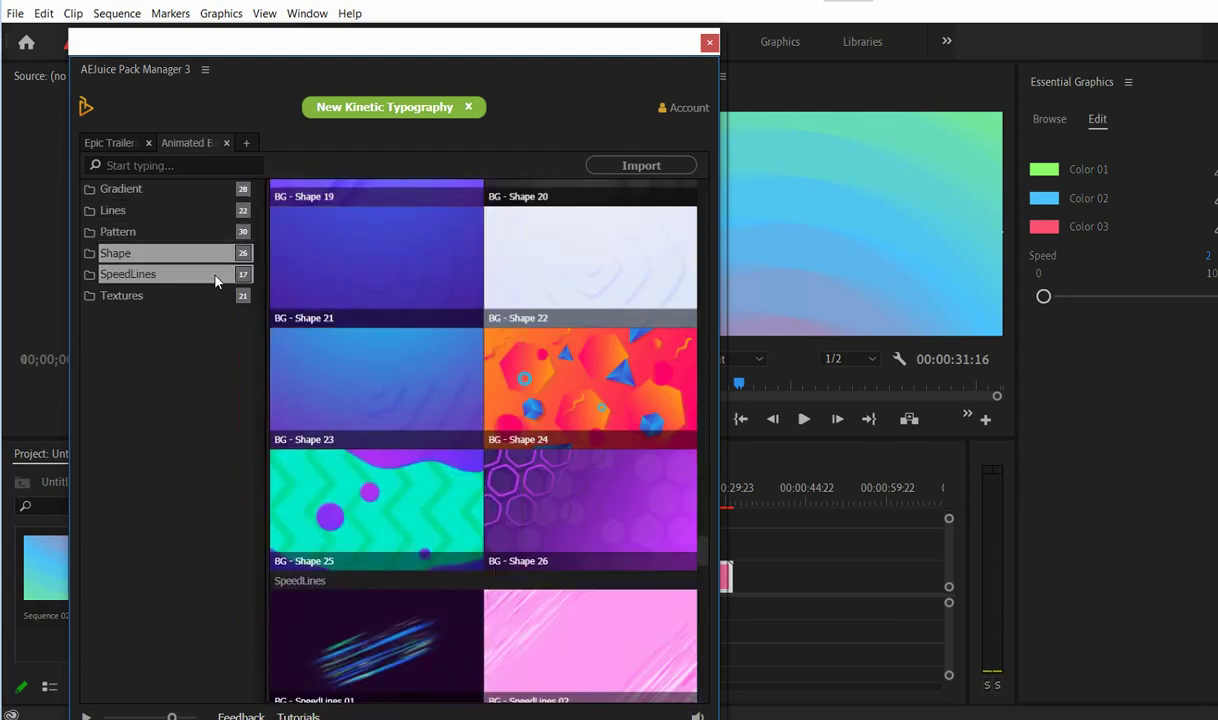
{"action": "scroll", "coordinate": [530, 310], "scroll_direction": "down", "scroll_amount": 3}
{"action": "scroll", "coordinate": [524, 334], "scroll_direction": "down", "scroll_amount": 10}
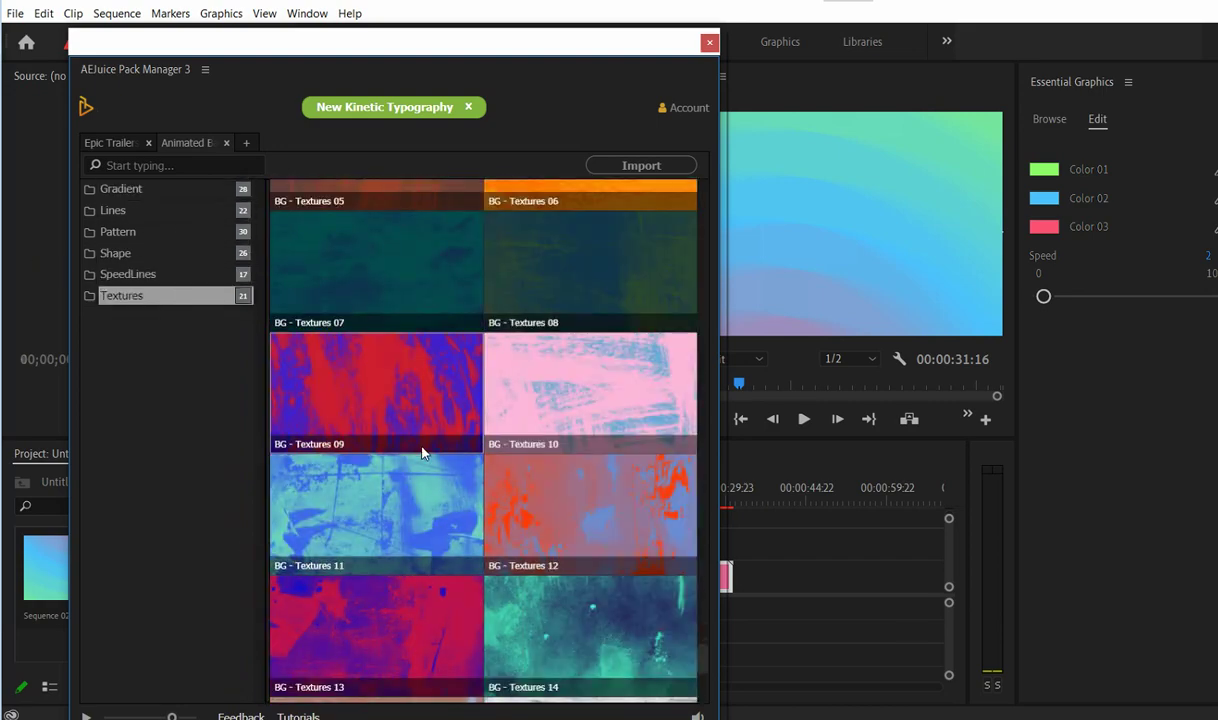
{"action": "scroll", "coordinate": [450, 470], "scroll_direction": "down", "scroll_amount": 5}
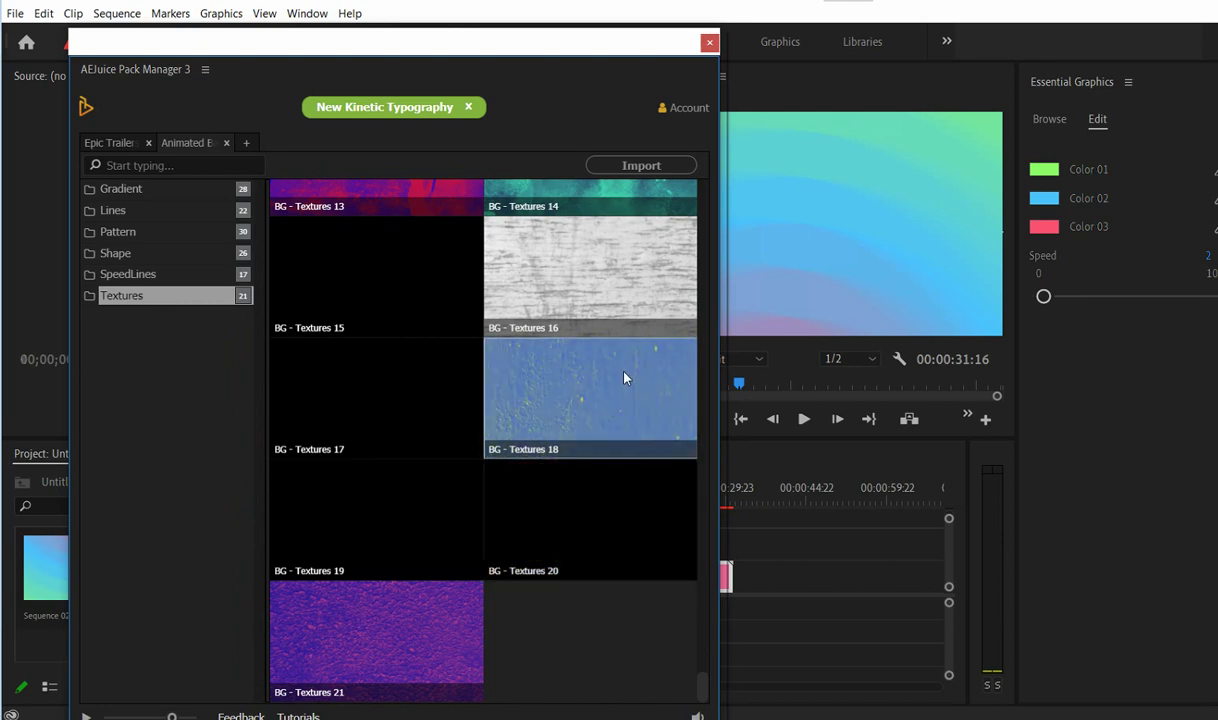
{"action": "scroll", "coordinate": [652, 296], "scroll_direction": "up", "scroll_amount": 3}
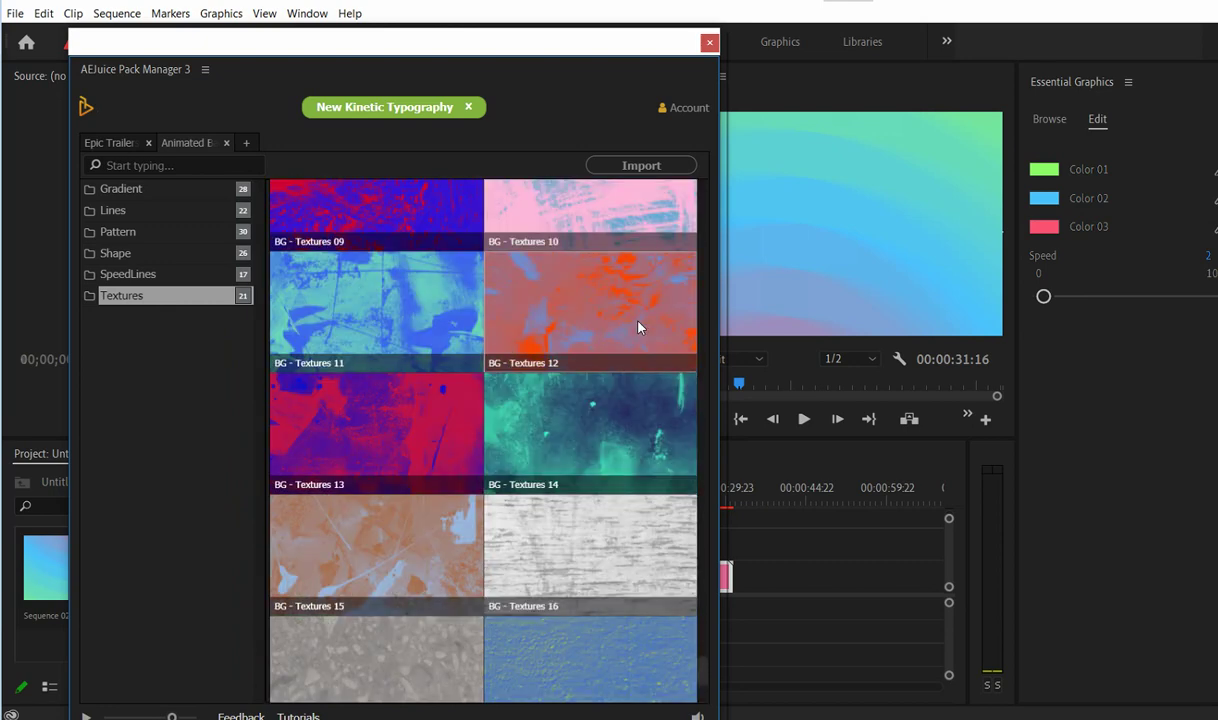
{"action": "scroll", "coordinate": [640, 320], "scroll_direction": "up", "scroll_amount": 2}
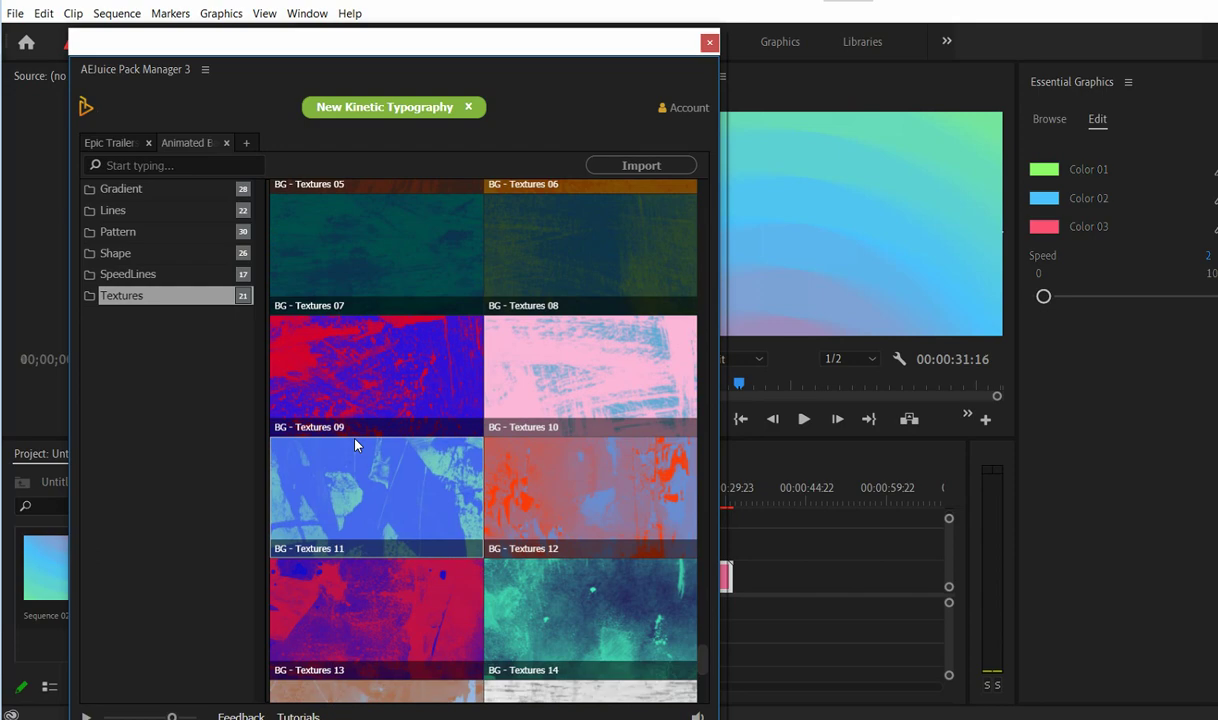
{"action": "scroll", "coordinate": [508, 349], "scroll_direction": "up", "scroll_amount": 1}
Scroll back up past Shape and Pattern until BG - Lines 05 through 14 show
{"action": "scroll", "coordinate": [508, 349], "scroll_direction": "up", "scroll_amount": 10}
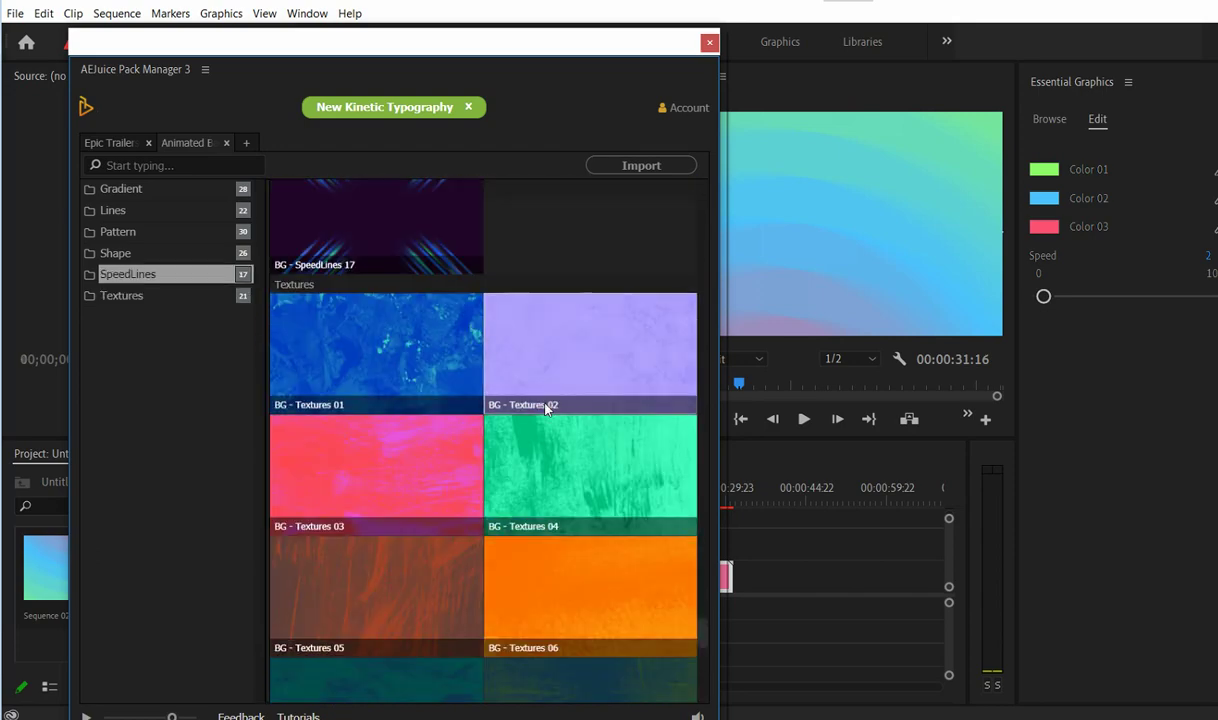
{"action": "scroll", "coordinate": [489, 516], "scroll_direction": "up", "scroll_amount": 12}
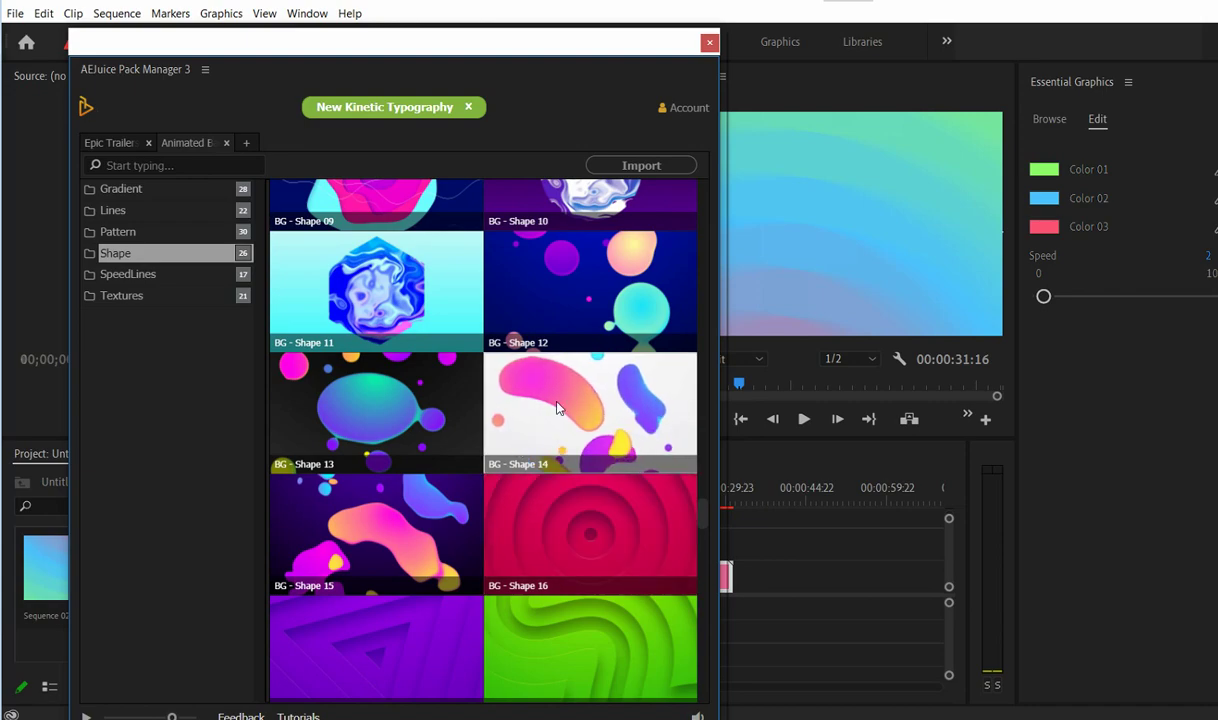
{"action": "scroll", "coordinate": [519, 320], "scroll_direction": "up", "scroll_amount": 1}
{"action": "scroll", "coordinate": [525, 330], "scroll_direction": "up", "scroll_amount": 4}
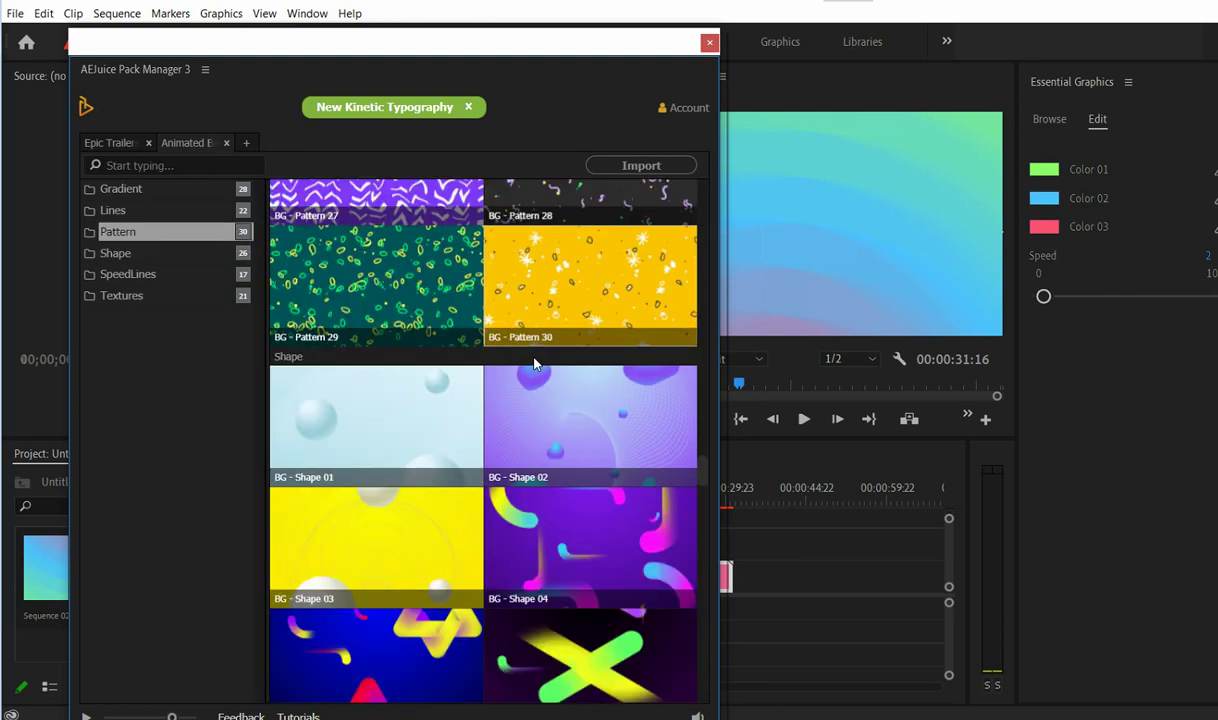
{"action": "scroll", "coordinate": [535, 366], "scroll_direction": "up", "scroll_amount": 9}
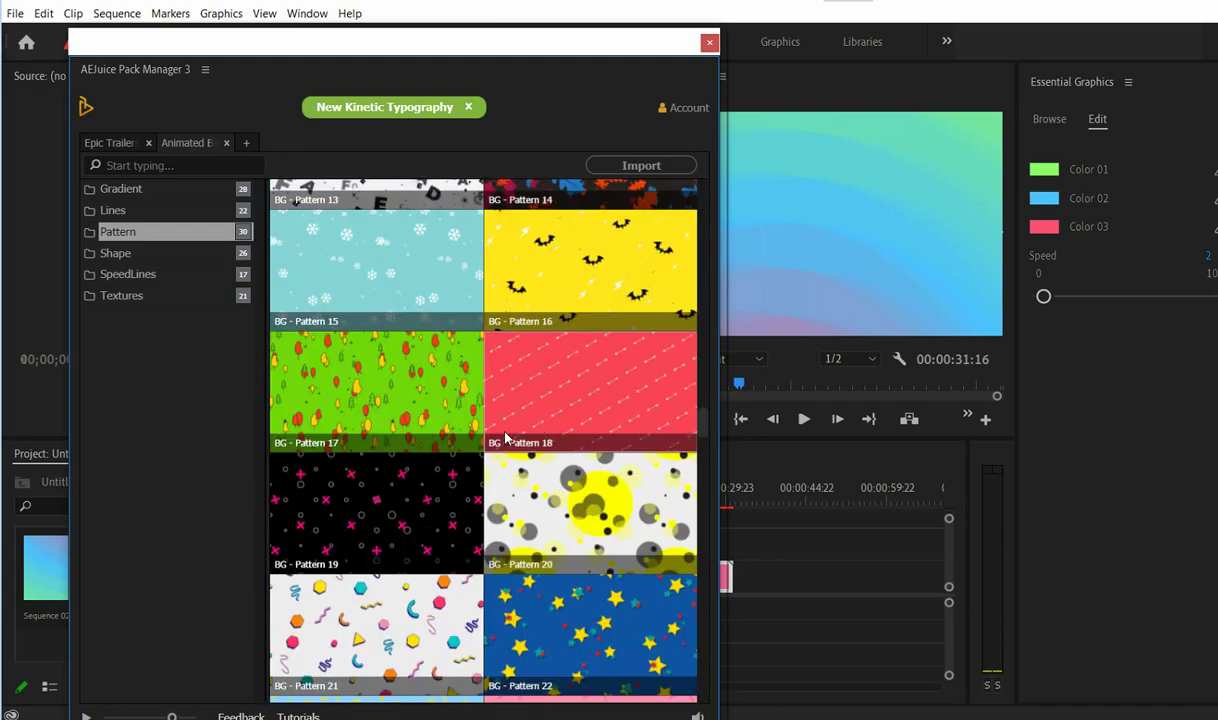
{"action": "scroll", "coordinate": [555, 398], "scroll_direction": "up", "scroll_amount": 10}
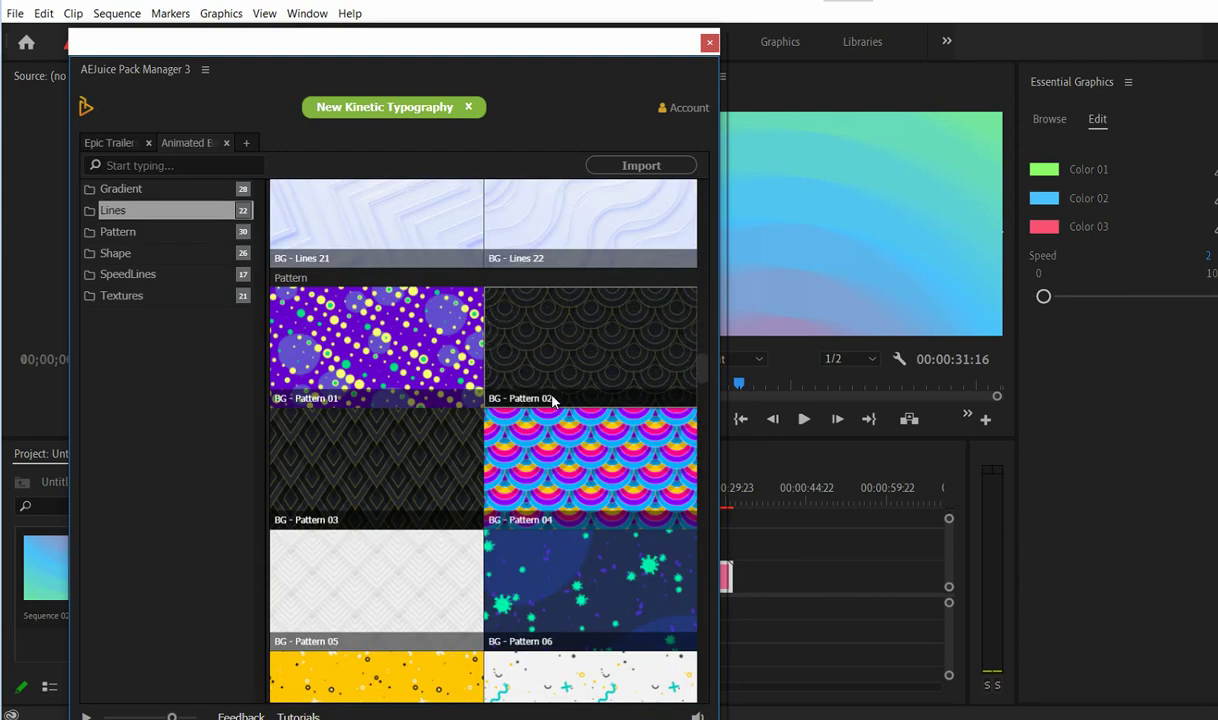
{"action": "scroll", "coordinate": [553, 400], "scroll_direction": "up", "scroll_amount": 2}
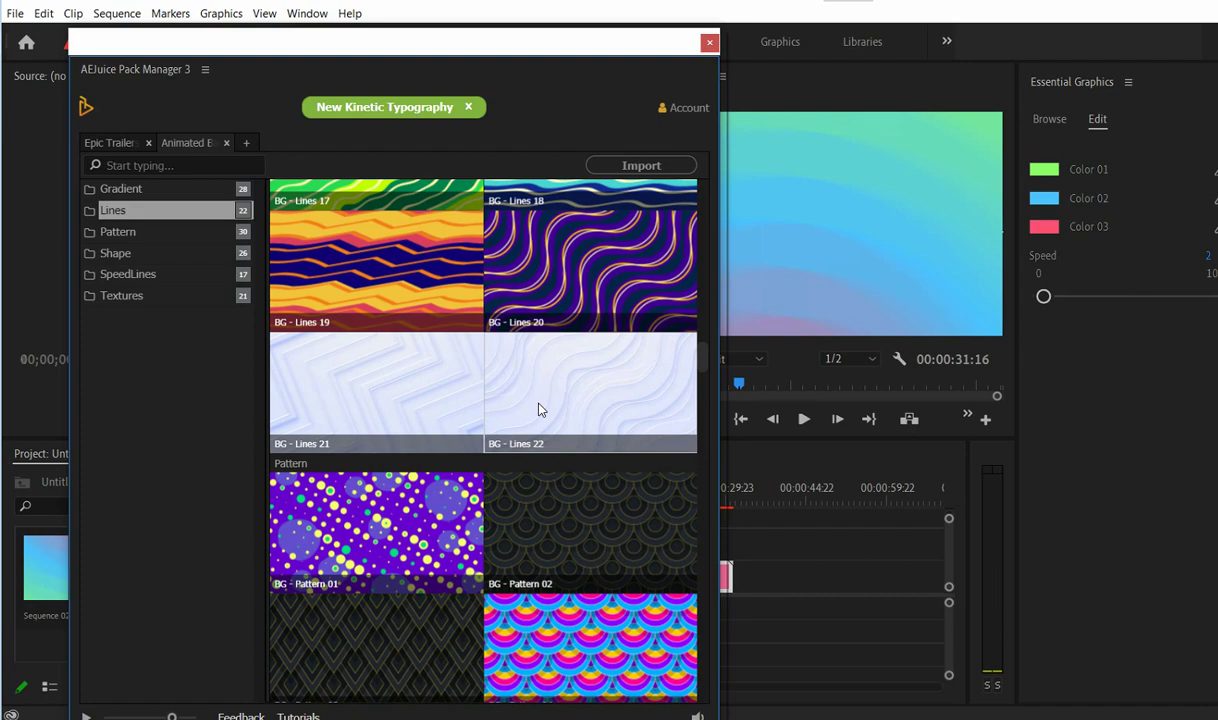
{"action": "scroll", "coordinate": [535, 405], "scroll_direction": "up", "scroll_amount": 5}
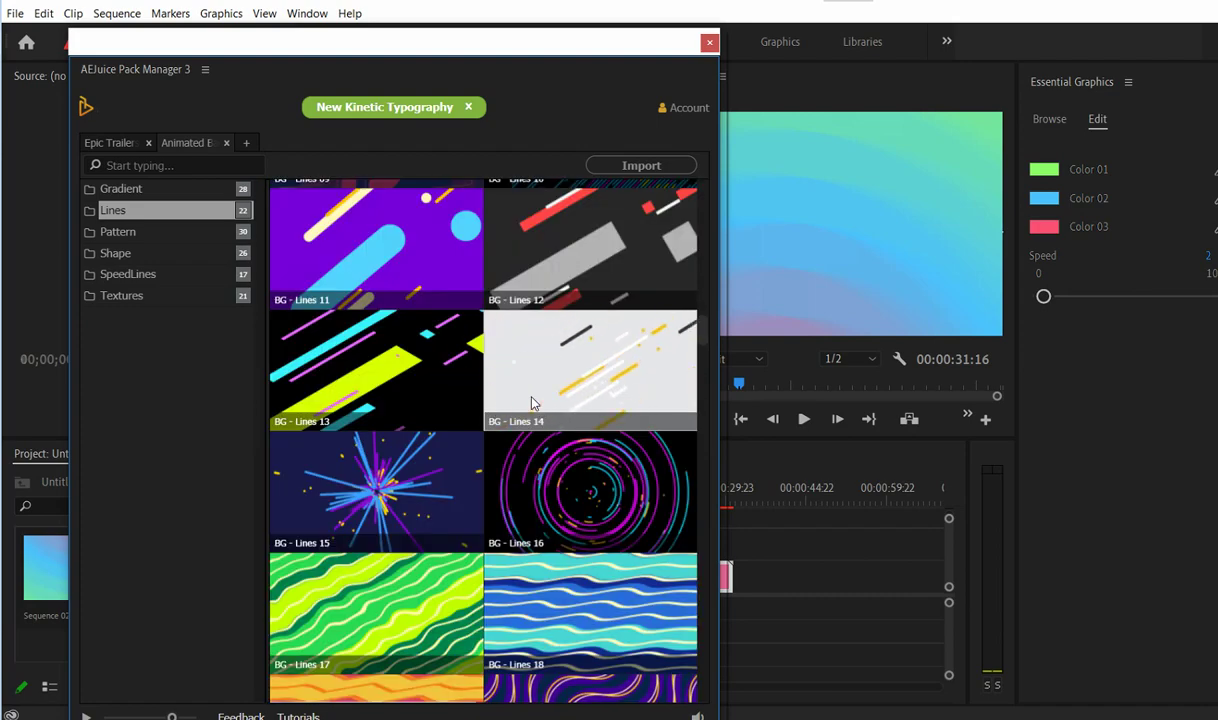
{"action": "scroll", "coordinate": [532, 402], "scroll_direction": "up", "scroll_amount": 3}
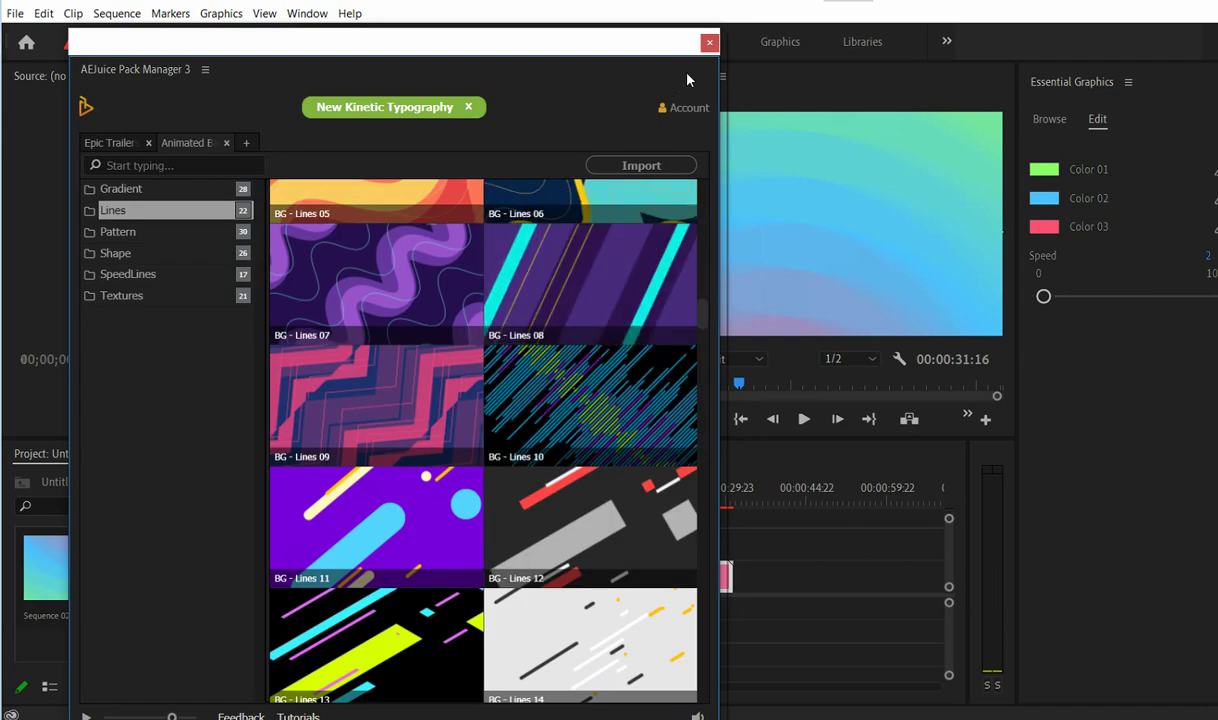